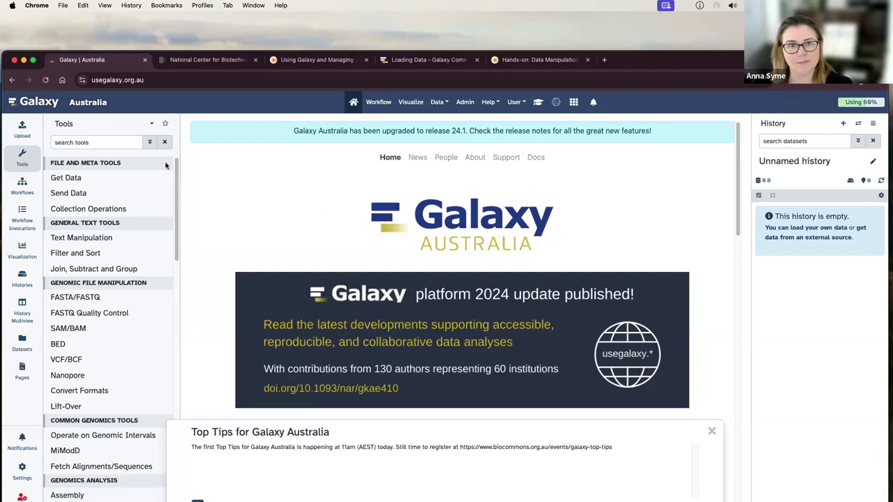
- Rename the unnamed history as "top tips" and save the new name
{"action": "left_click", "coordinate": [120, 80]}
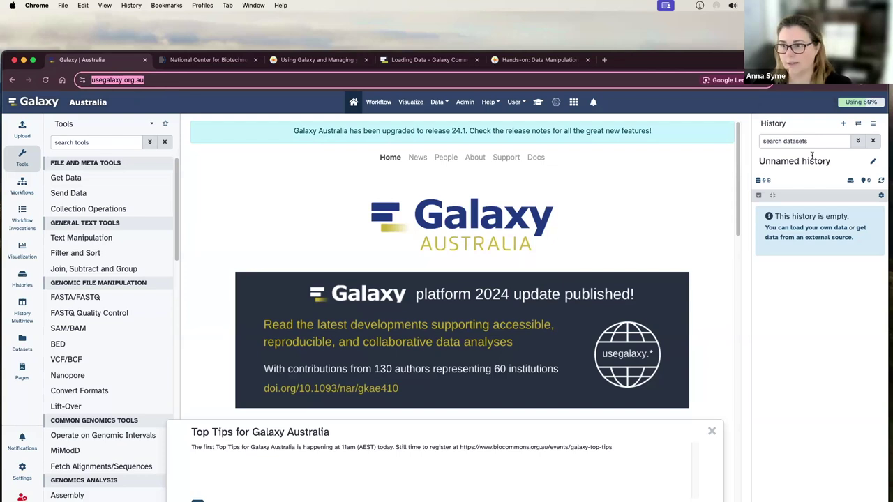
{"action": "left_click", "coordinate": [872, 161]}
{"action": "left_click", "coordinate": [804, 181]}
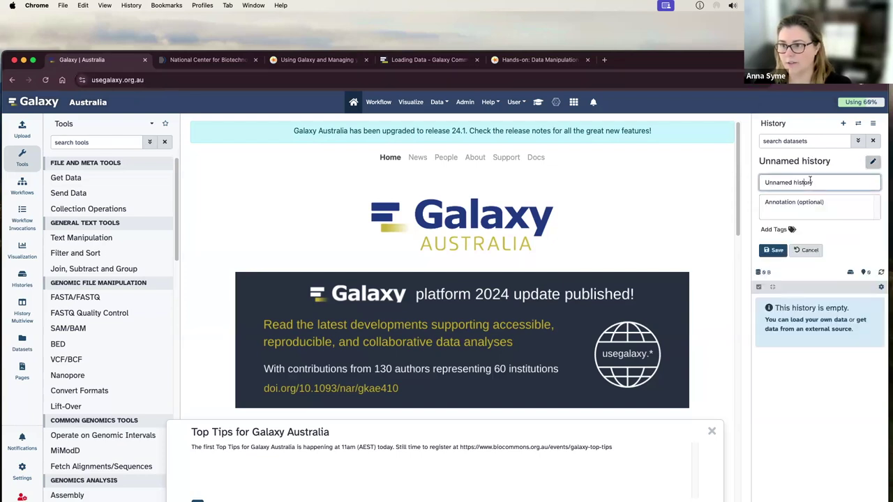
{"action": "left_click_drag", "start_coordinate": [820, 181], "coordinate": [750, 186]}
{"action": "type", "text": "top tips"}
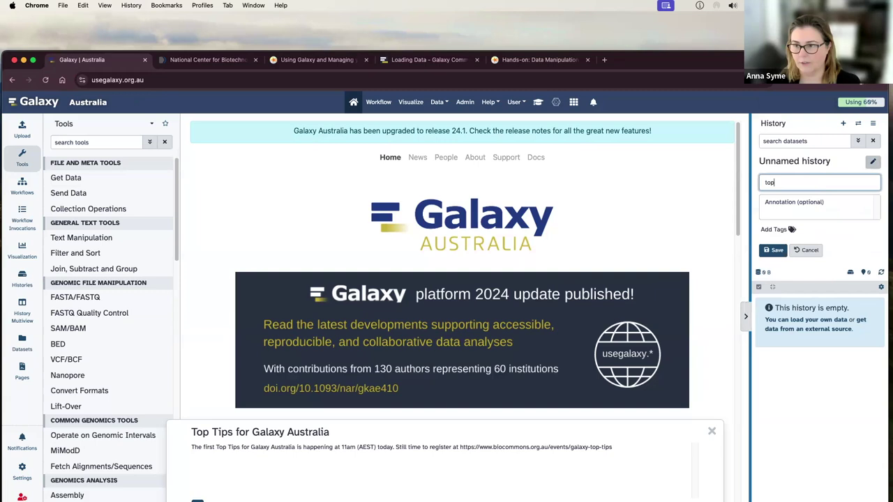
{"action": "key", "text": "Return"}
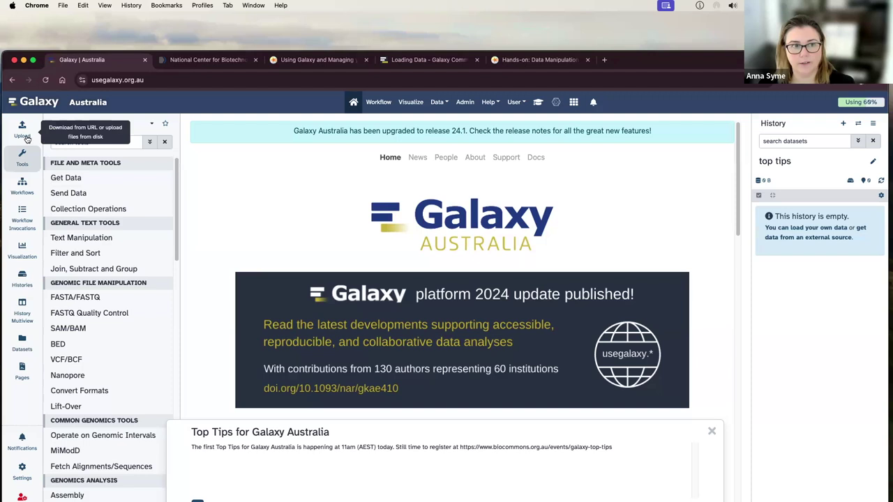
- Upload the local file reads.fastq from the Downloads folder to the history, and dismiss the Top Tips announcement
{"action": "left_click", "coordinate": [27, 138]}
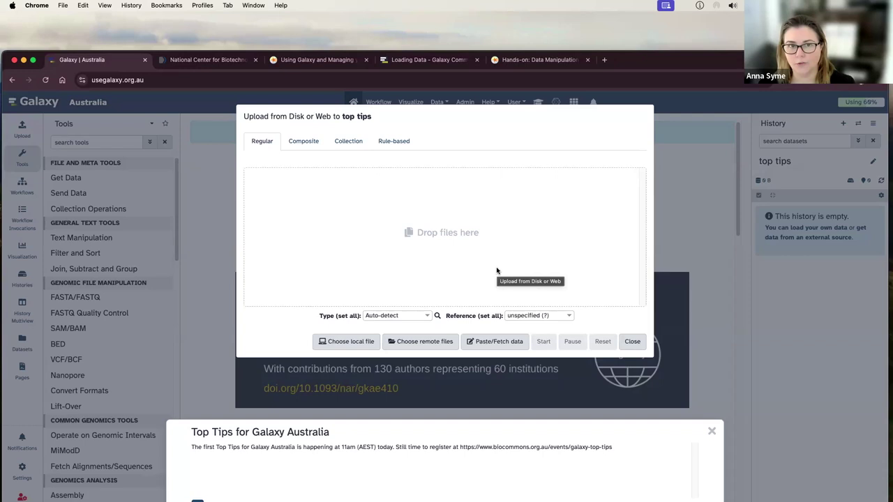
{"action": "left_click", "coordinate": [347, 343]}
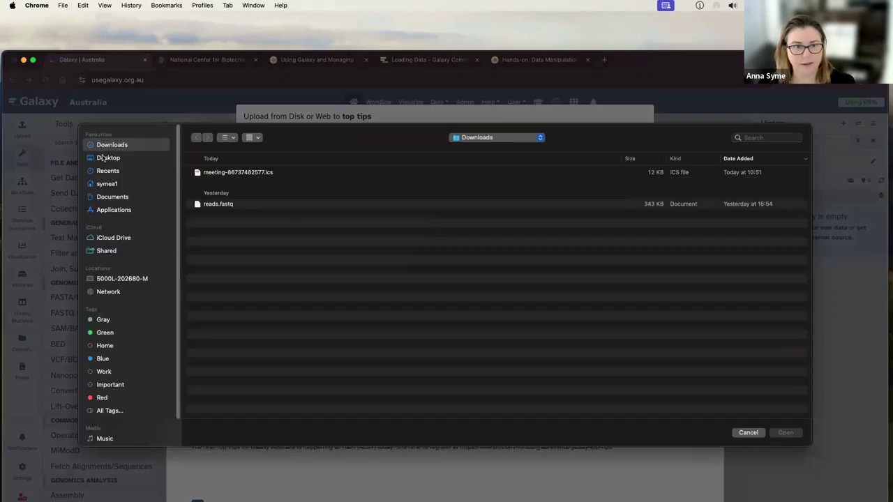
{"action": "left_click", "coordinate": [210, 205]}
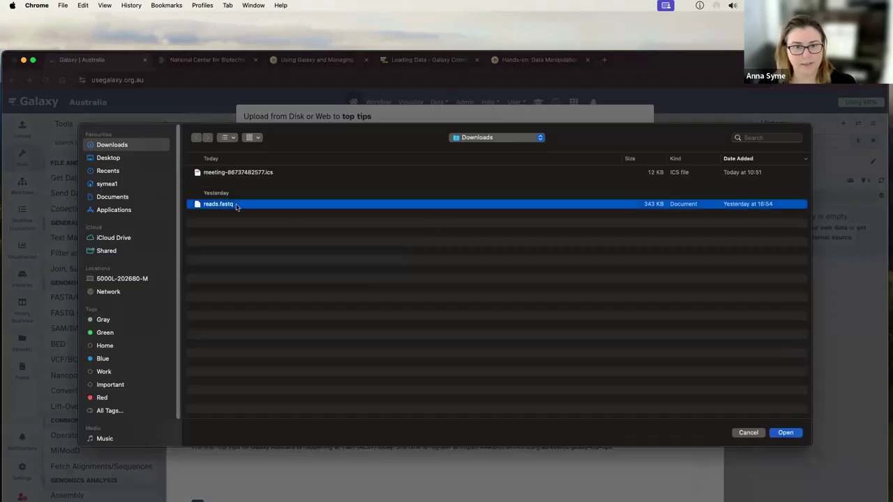
{"action": "left_click", "coordinate": [789, 434]}
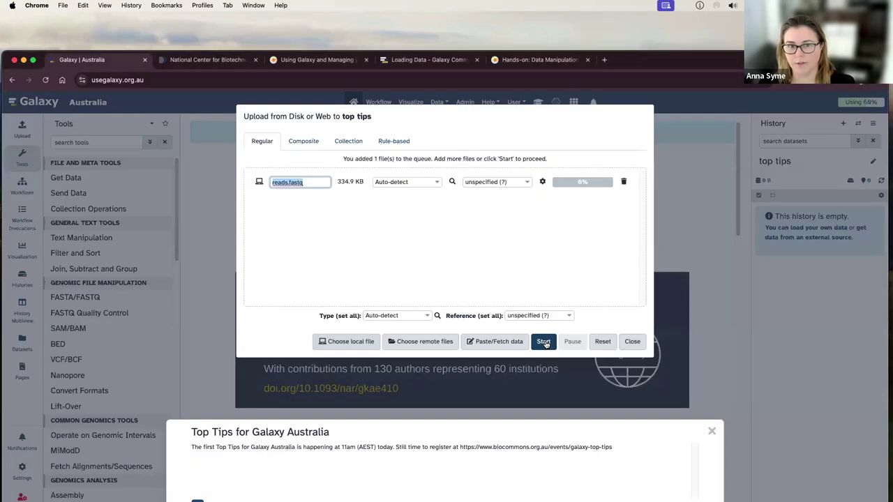
{"action": "left_click", "coordinate": [544, 342]}
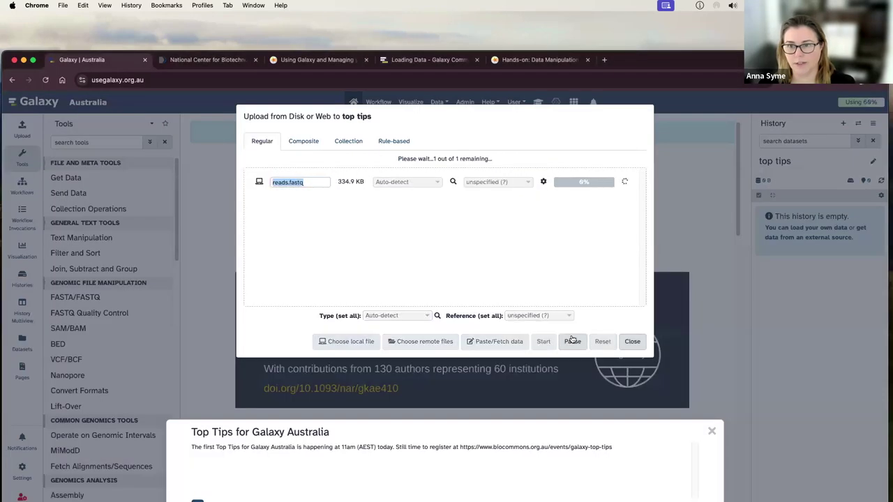
{"action": "left_click", "coordinate": [632, 341]}
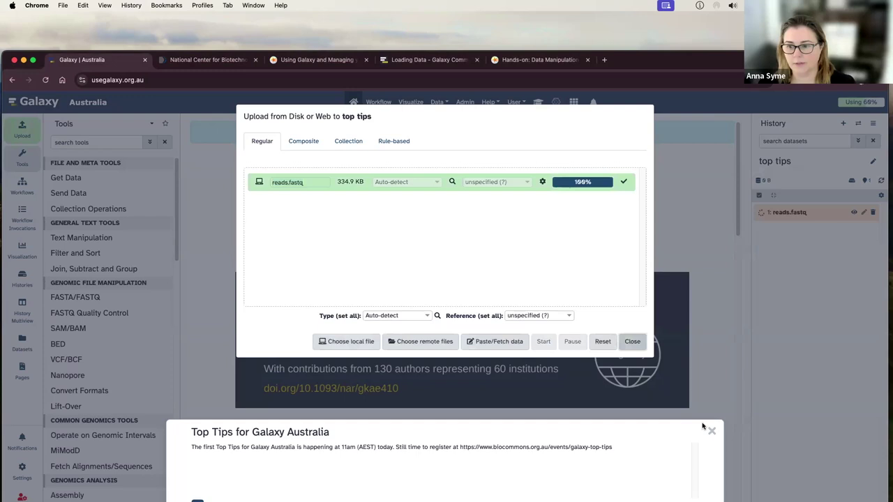
{"action": "left_click", "coordinate": [711, 429]}
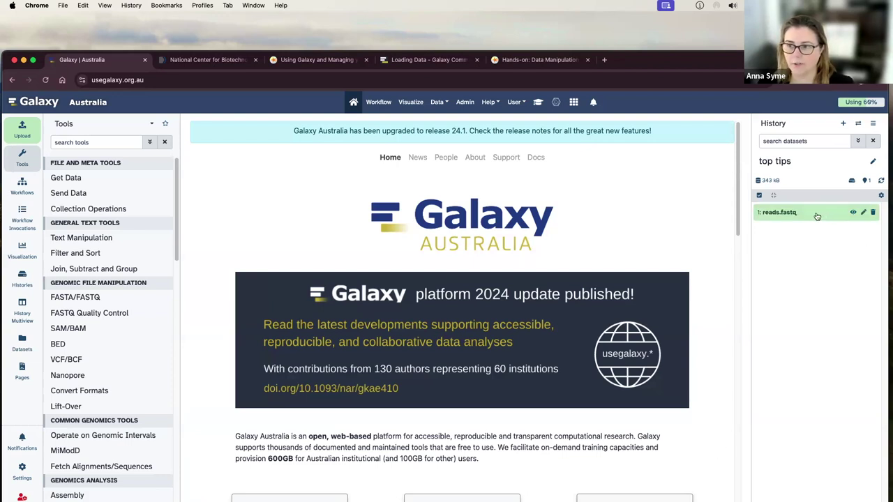
- View the contents of reads.fastq and highlight the first read's header, sequence and quality lines in turn
{"action": "left_click", "coordinate": [852, 214]}
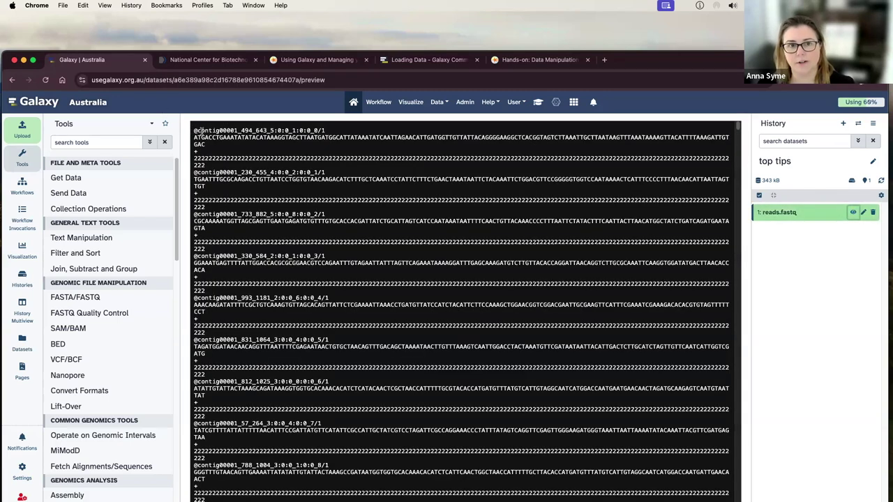
{"action": "left_click_drag", "start_coordinate": [194, 131], "coordinate": [329, 133]}
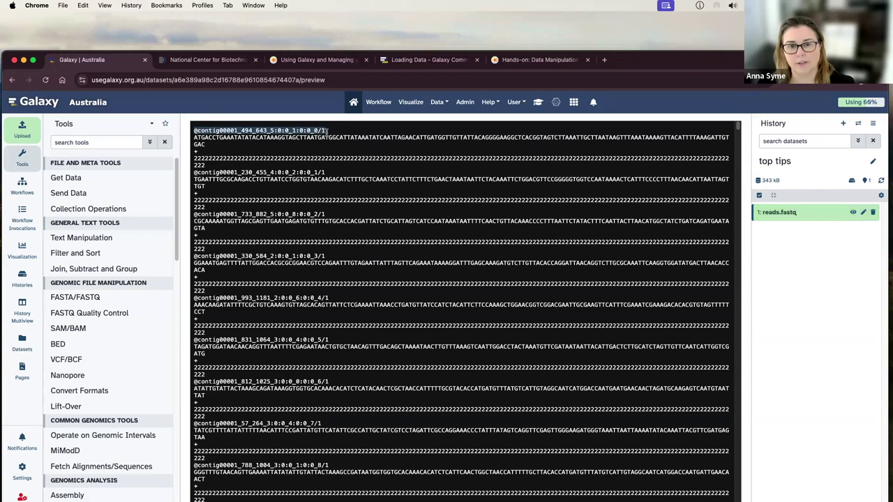
{"action": "triple_click", "coordinate": [193, 137]}
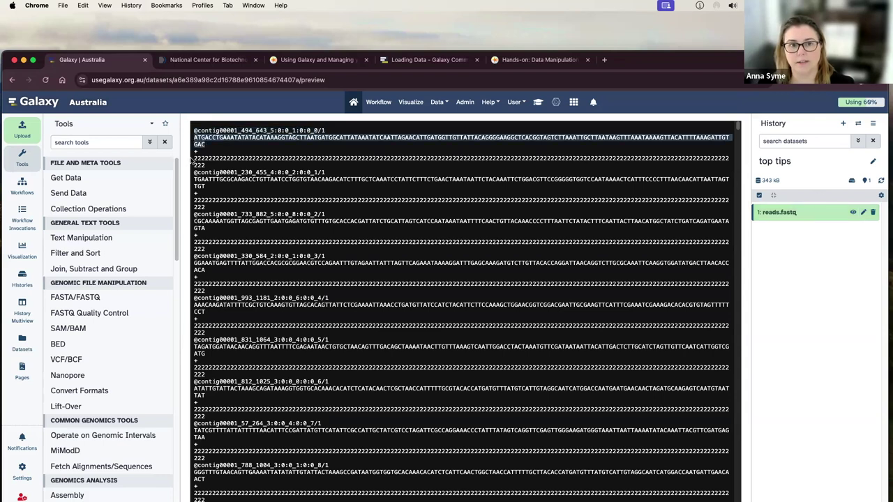
{"action": "triple_click", "coordinate": [210, 160]}
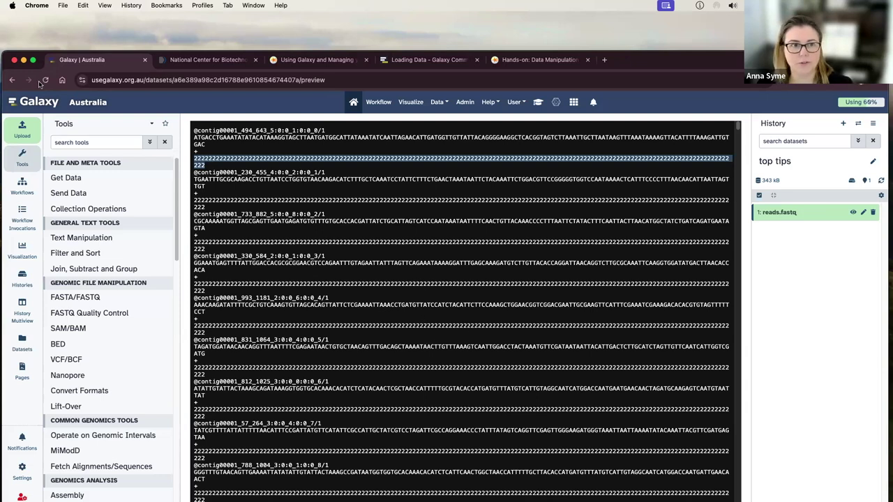
{"action": "left_click", "coordinate": [23, 130]}
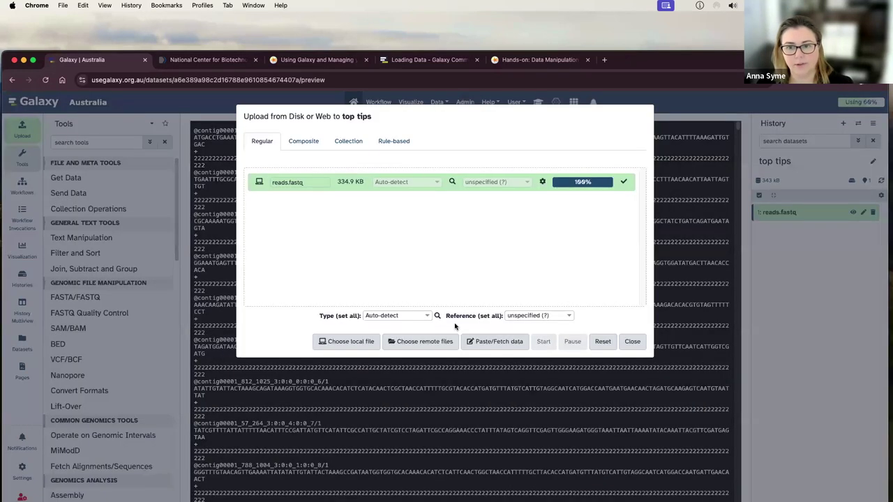
{"action": "left_click", "coordinate": [496, 342]}
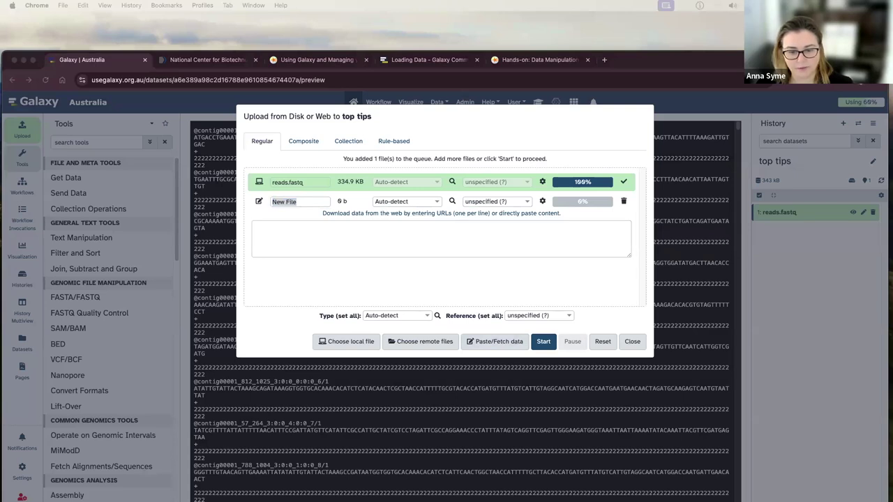
{"action": "left_click", "coordinate": [345, 239]}
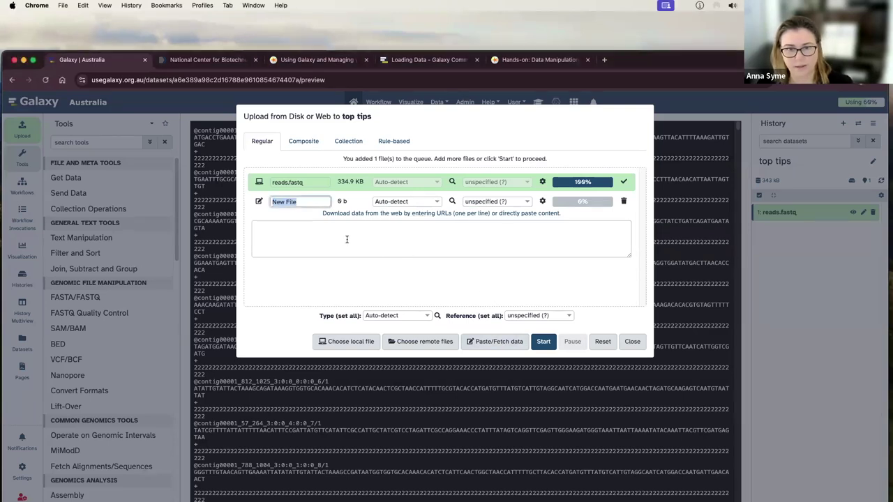
{"action": "type", "text": "https://zenodo.org/record/3567224/files/sweet-potato-chloroplast-nanopore-tiny.fastq"}
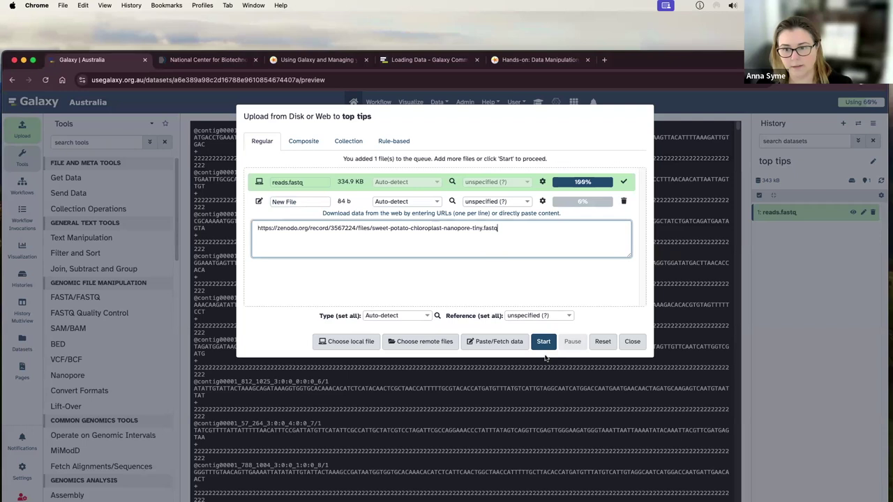
{"action": "left_click", "coordinate": [543, 342]}
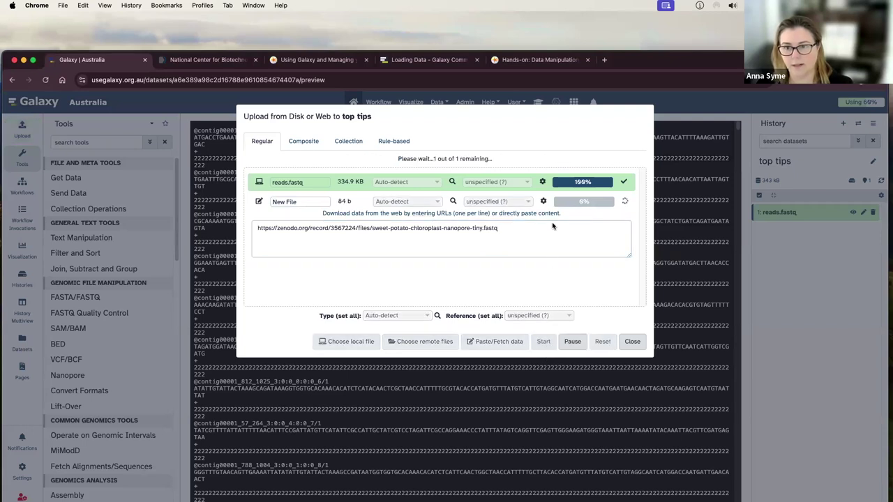
{"action": "left_click", "coordinate": [632, 341]}
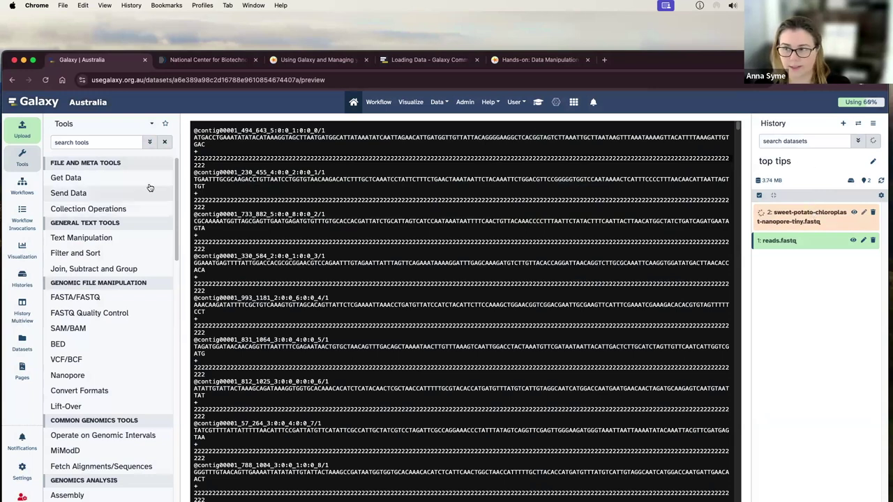
- View the sweet-potato-chloroplast-nanopore-tiny.fastq dataset and highlight the first read's header and parts of its sequence and quality lines
{"action": "left_click", "coordinate": [853, 213]}
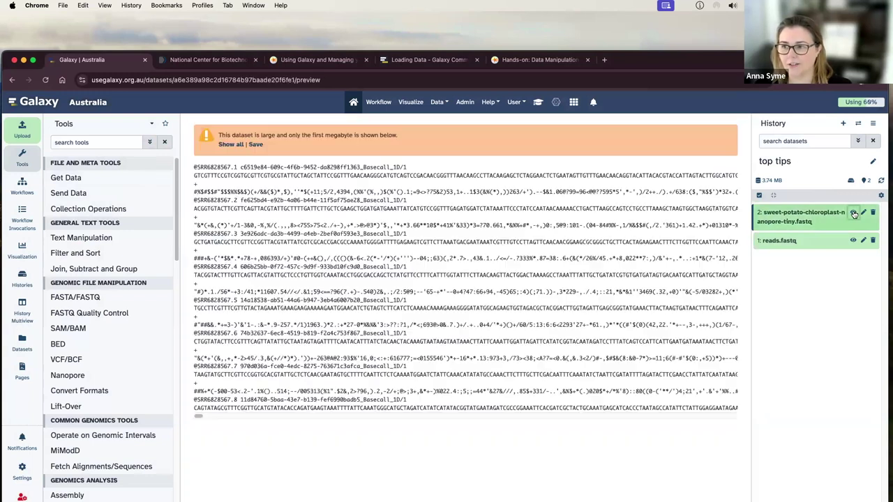
{"action": "left_click", "coordinate": [854, 215]}
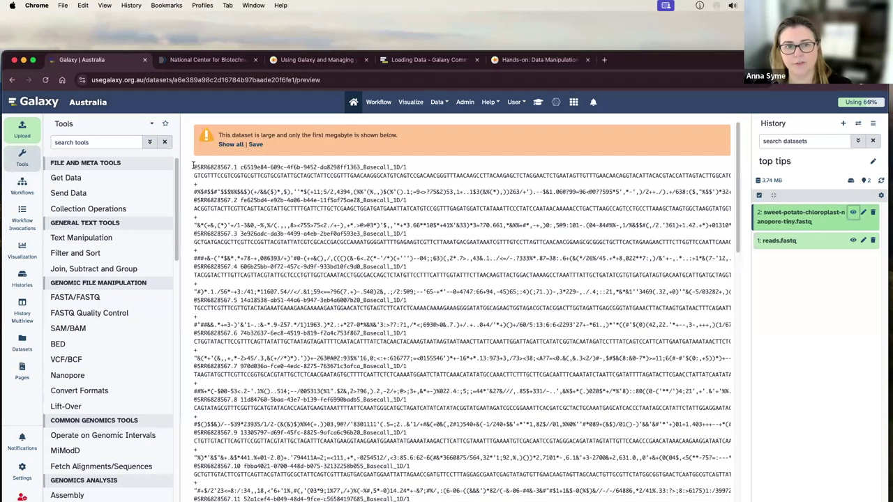
{"action": "left_click_drag", "start_coordinate": [194, 167], "coordinate": [429, 170]}
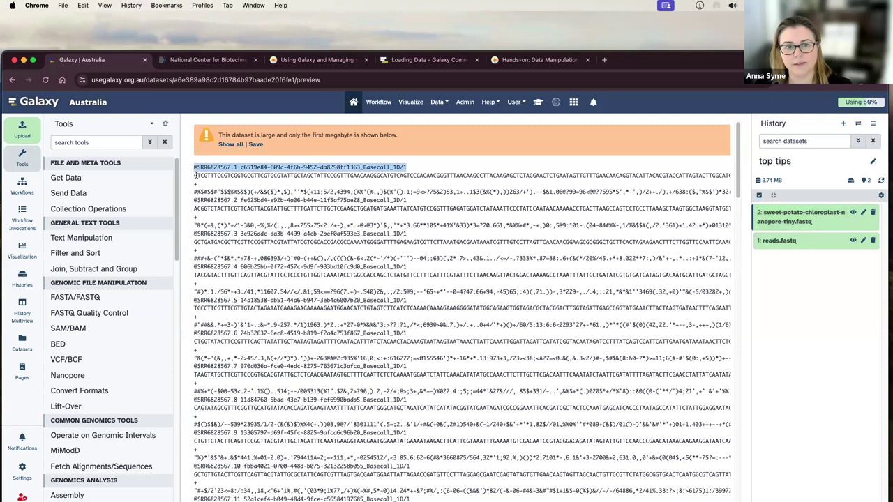
{"action": "left_click_drag", "start_coordinate": [195, 175], "coordinate": [509, 175]}
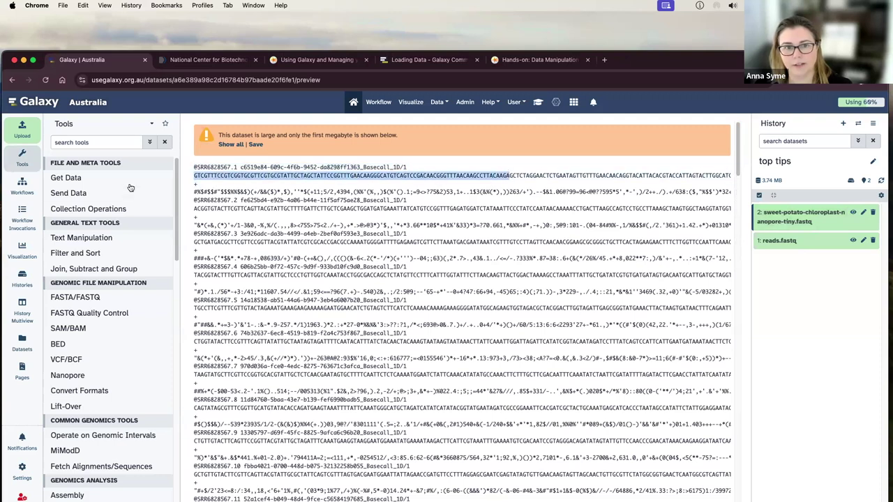
{"action": "left_click_drag", "start_coordinate": [194, 189], "coordinate": [536, 192]}
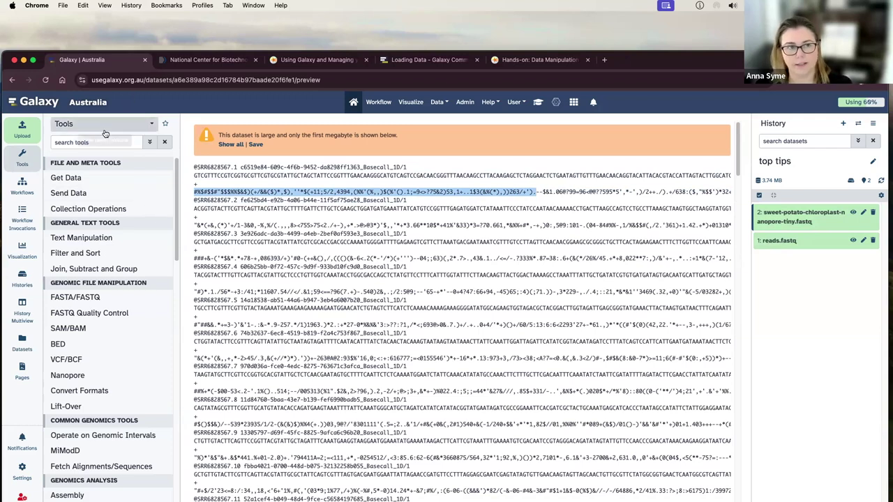
- Open the Genome Ark repository among the remote file sources for upload and look into its species folder
{"action": "left_click", "coordinate": [15, 135]}
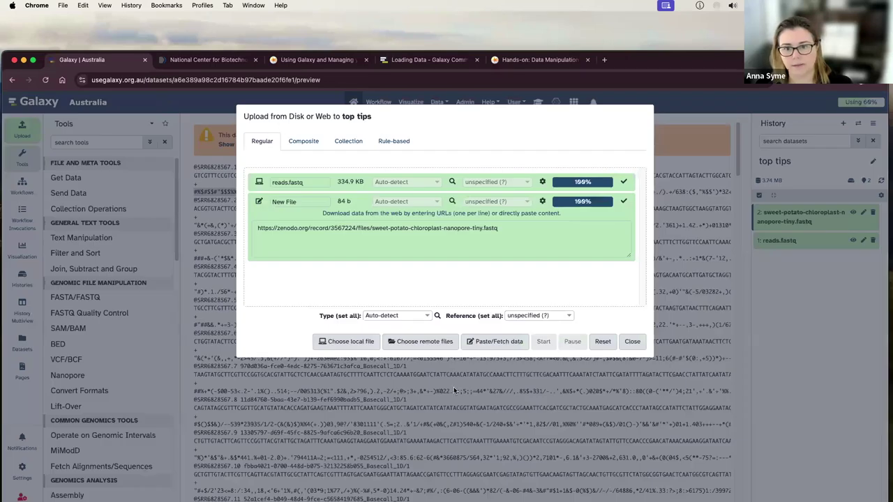
{"action": "left_click", "coordinate": [423, 341]}
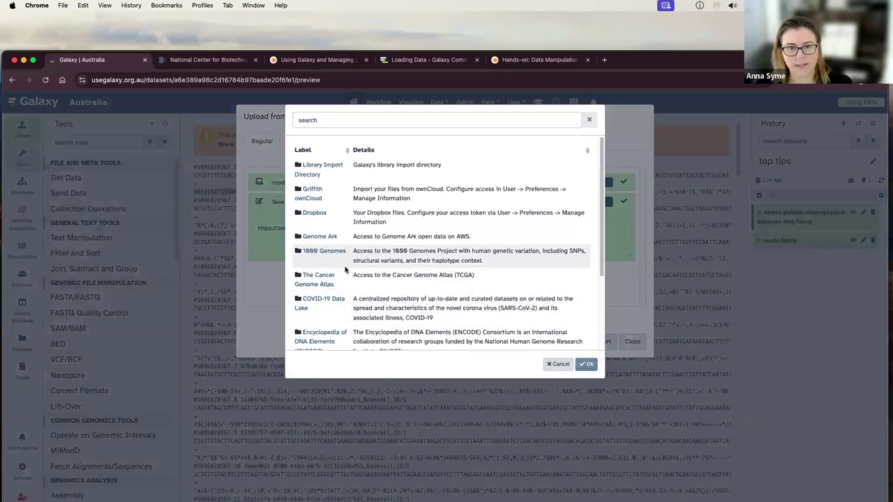
{"action": "scroll", "coordinate": [344, 269], "scroll_direction": "down", "scroll_amount": 1}
{"action": "scroll", "coordinate": [345, 269], "scroll_direction": "down", "scroll_amount": 2}
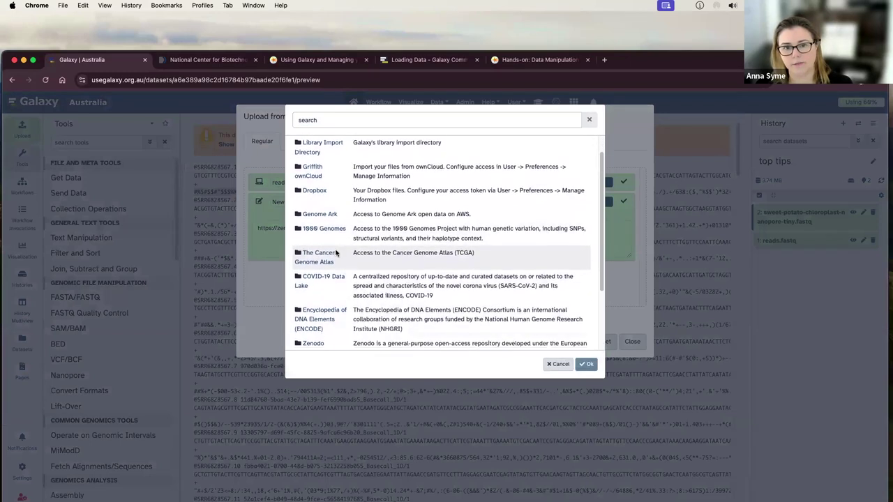
{"action": "left_click", "coordinate": [319, 215]}
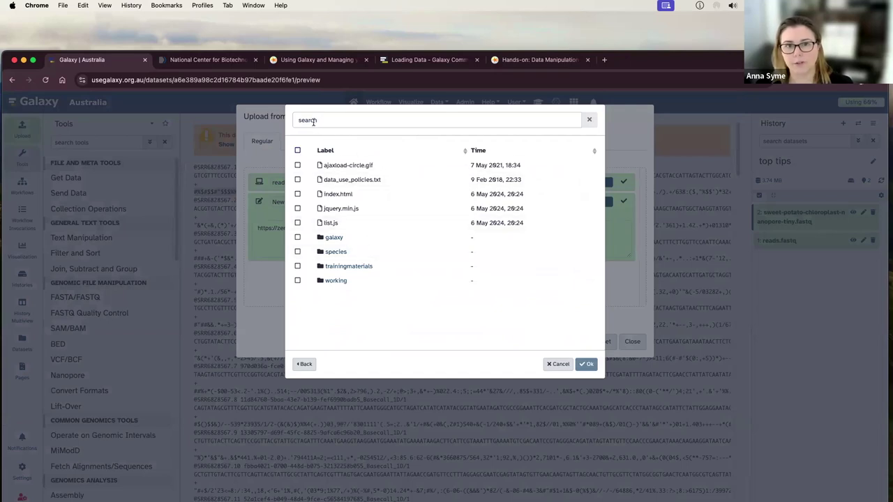
{"action": "left_click", "coordinate": [336, 252]}
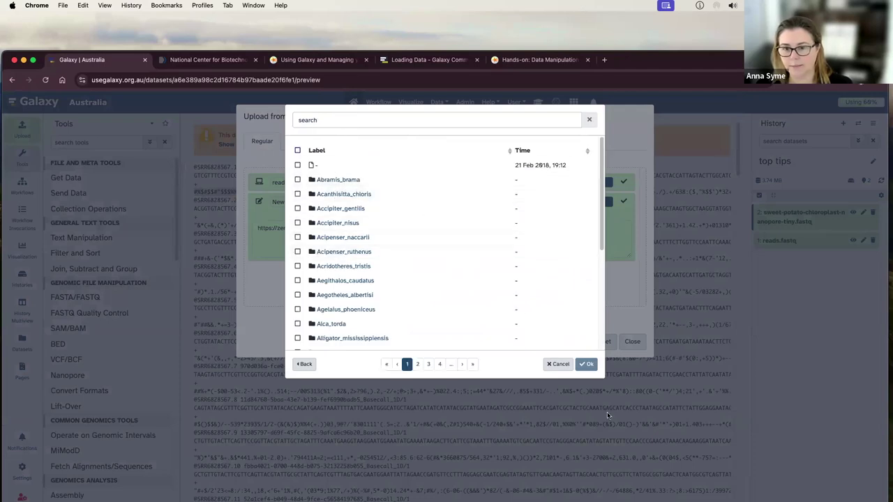
{"action": "left_click", "coordinate": [304, 364]}
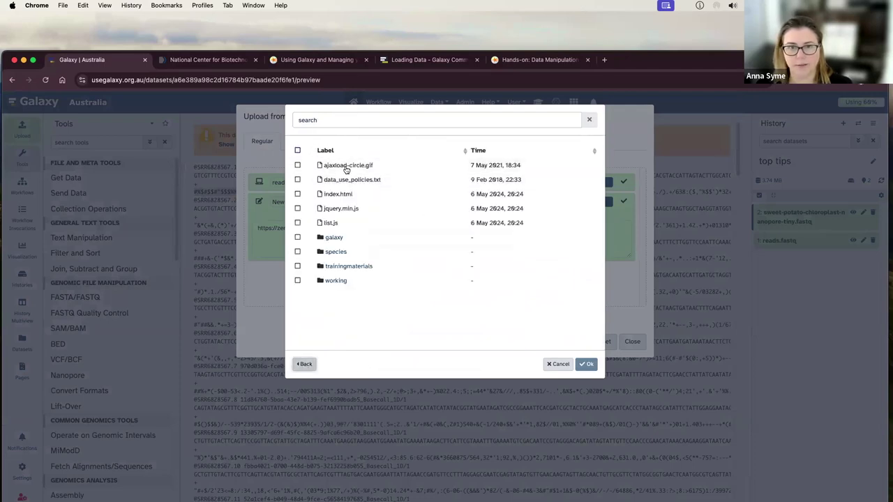
- Upload GCF_000146045.2_R64_genomic.fna from Genome Ark's galaxy/yeast folder to the history with auto-detected type
{"action": "left_click", "coordinate": [334, 237]}
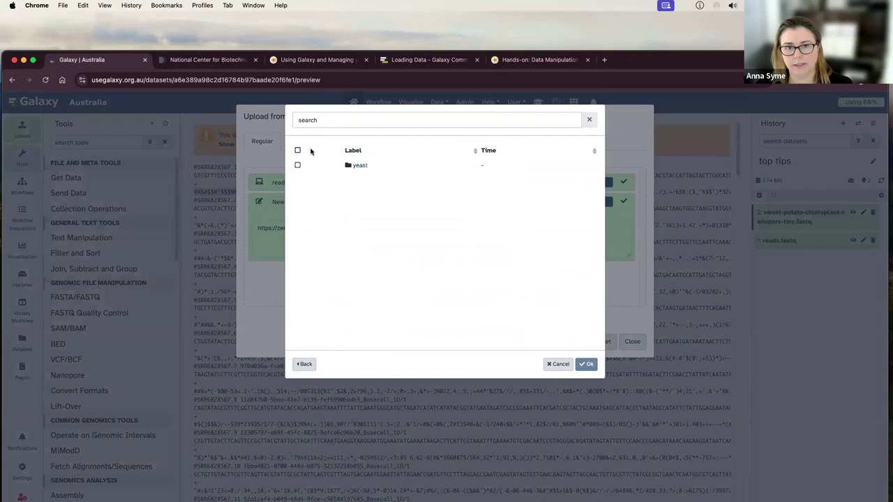
{"action": "left_click", "coordinate": [357, 165]}
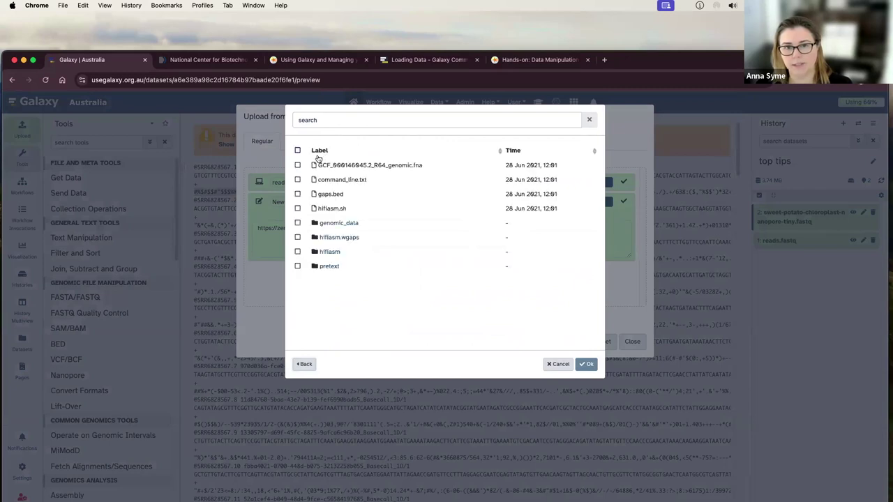
{"action": "left_click", "coordinate": [342, 168]}
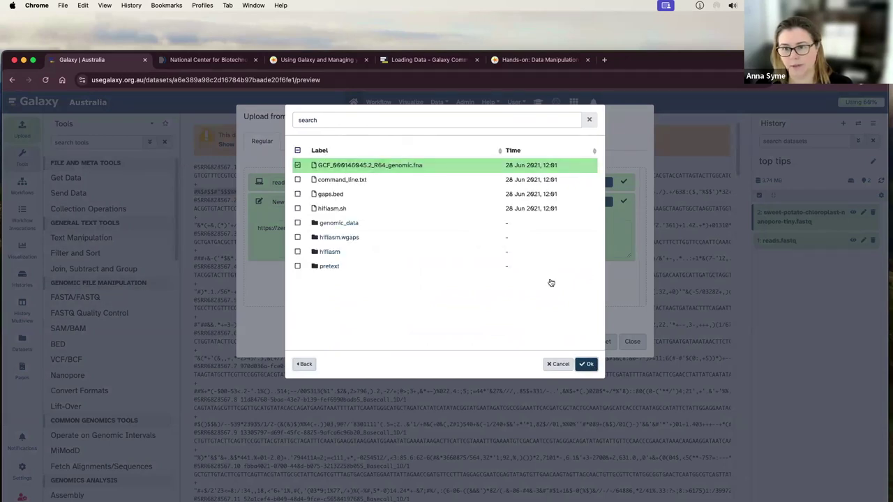
{"action": "left_click", "coordinate": [586, 364]}
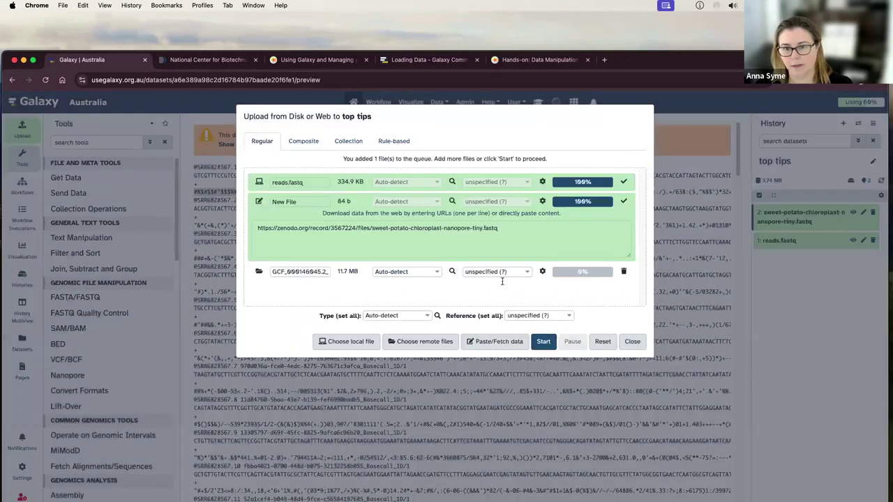
{"action": "left_click", "coordinate": [632, 342]}
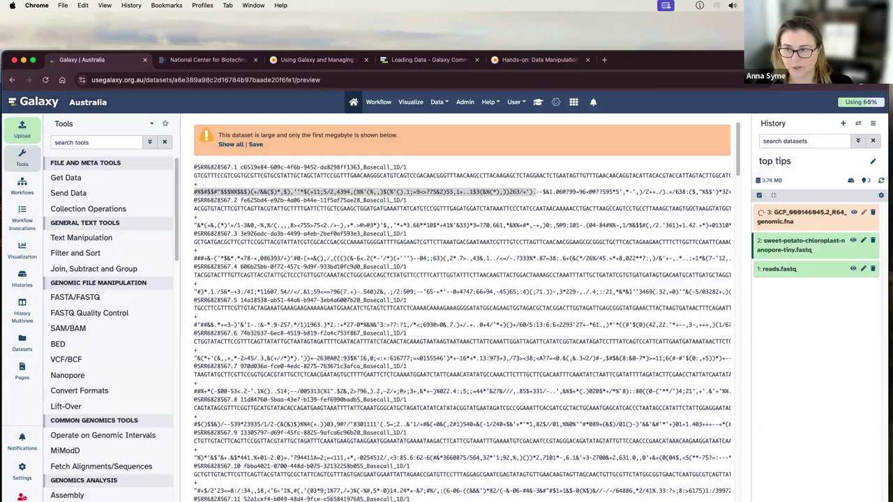
{"action": "left_click", "coordinate": [22, 129]}
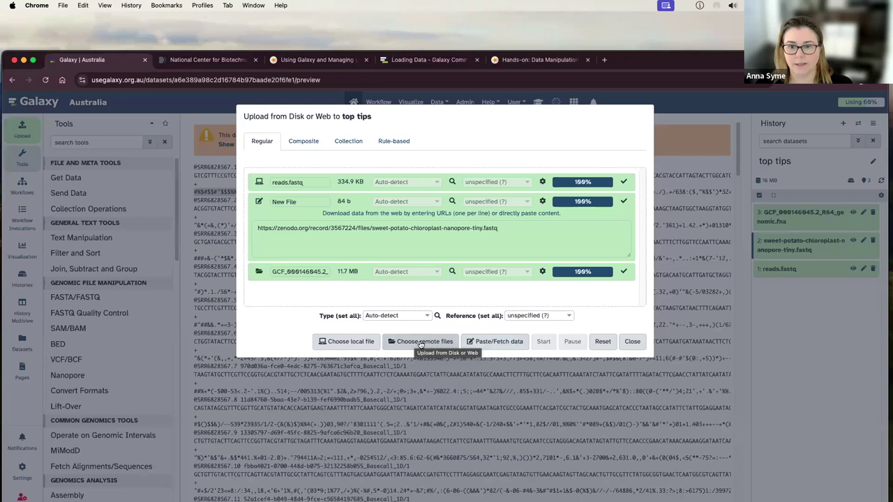
{"action": "left_click", "coordinate": [632, 343]}
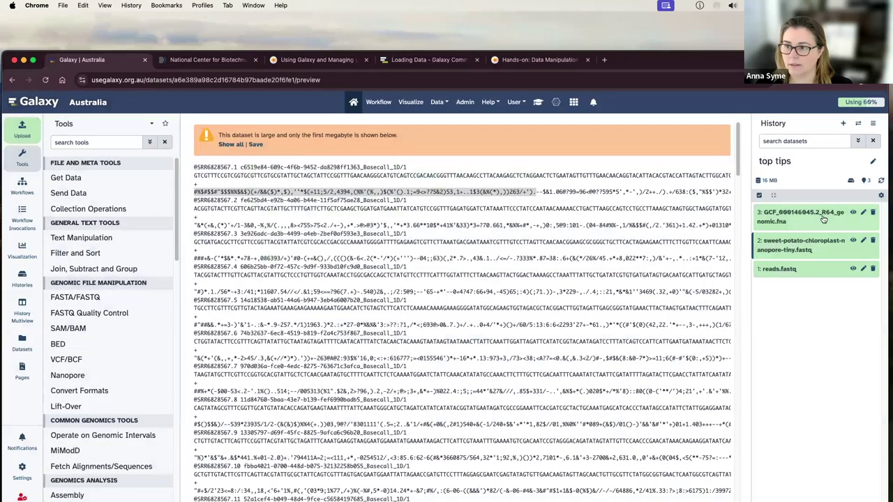
- View the details and contents of GCF_000146045.2_R64_genomic.fna, highlighting the first sequence's header and part of its sequence
{"action": "left_click", "coordinate": [812, 215]}
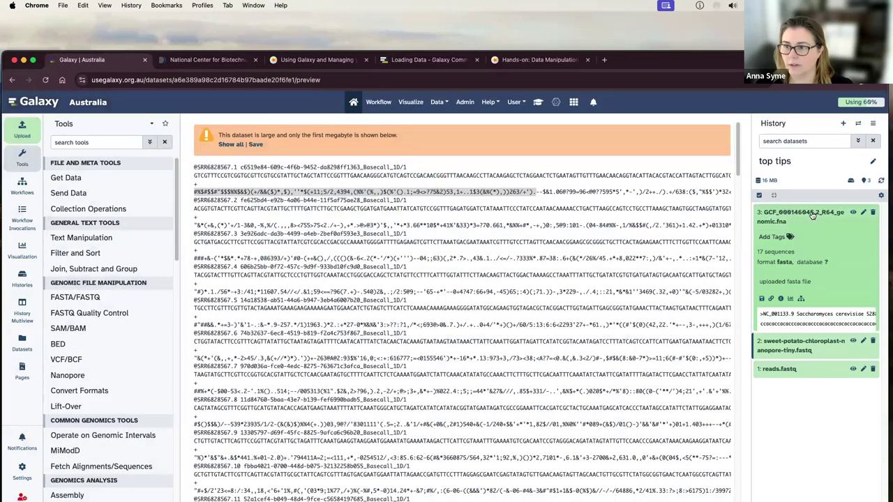
{"action": "left_click", "coordinate": [852, 212]}
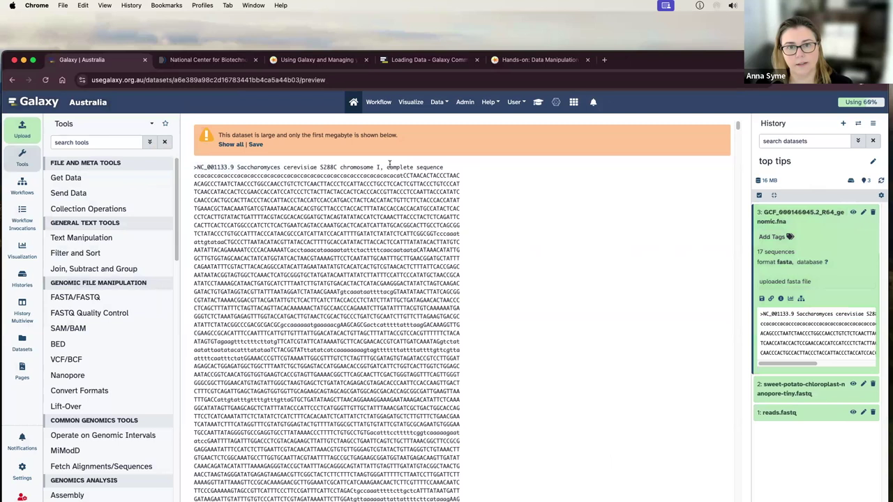
{"action": "left_click_drag", "start_coordinate": [194, 167], "coordinate": [400, 167]}
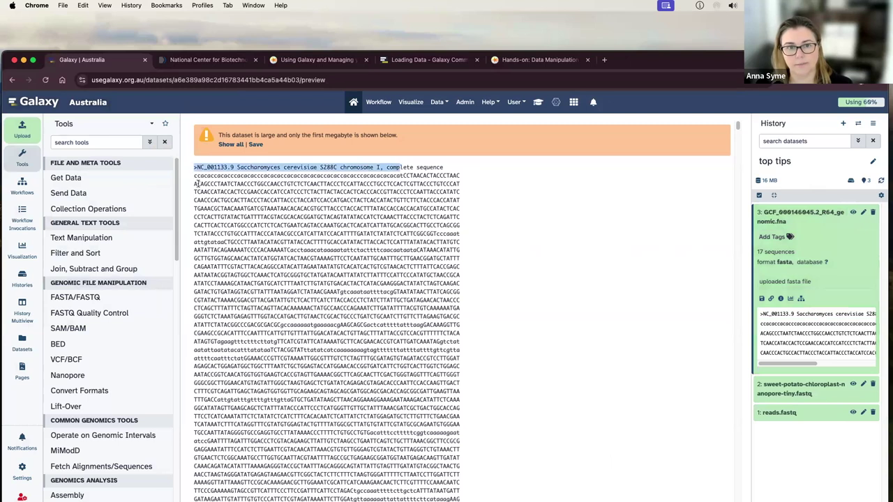
{"action": "left_click_drag", "start_coordinate": [194, 176], "coordinate": [356, 394]}
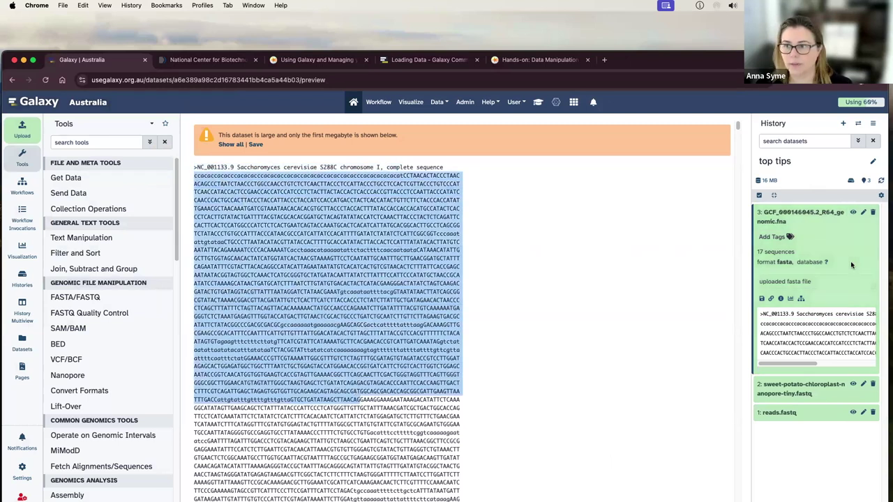
{"action": "left_click", "coordinate": [802, 212]}
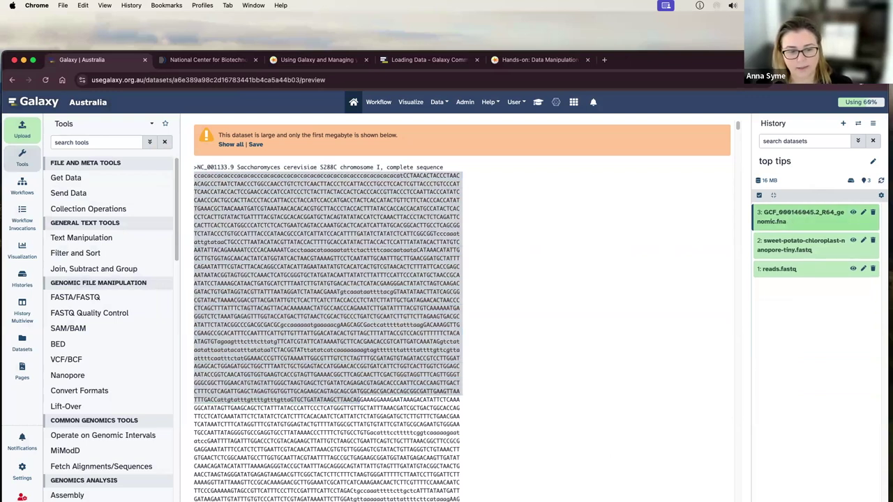
- Import TAIR10_ENSEMBL_genes.gtf from the Gene annotations data library's Arabidopsis thaliana folder into the top tips history as a dataset
{"action": "left_click", "coordinate": [443, 103]}
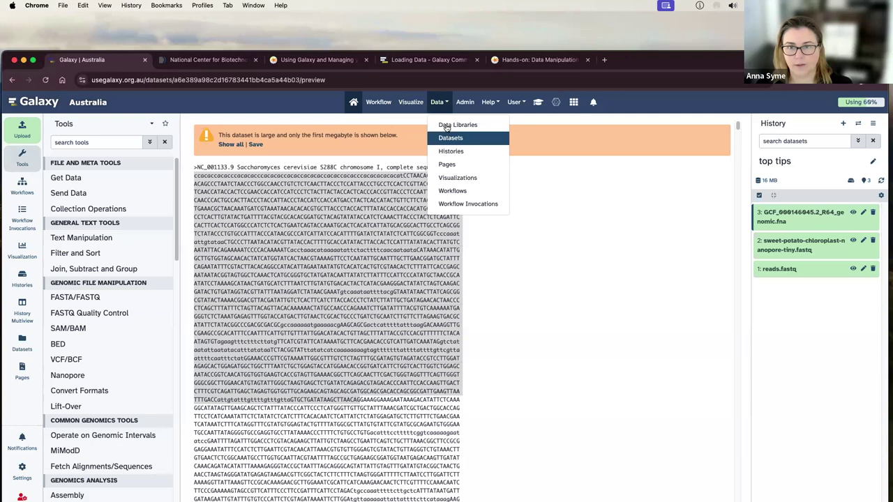
{"action": "left_click", "coordinate": [442, 125]}
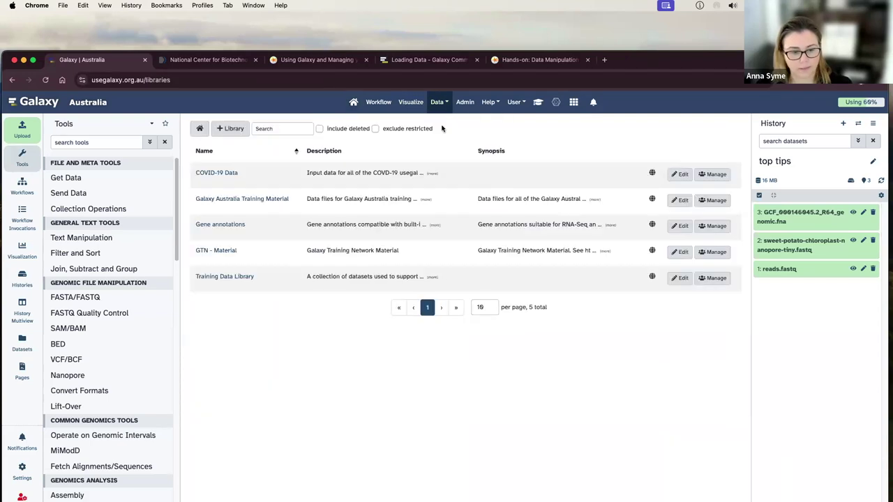
{"action": "left_click", "coordinate": [225, 225]}
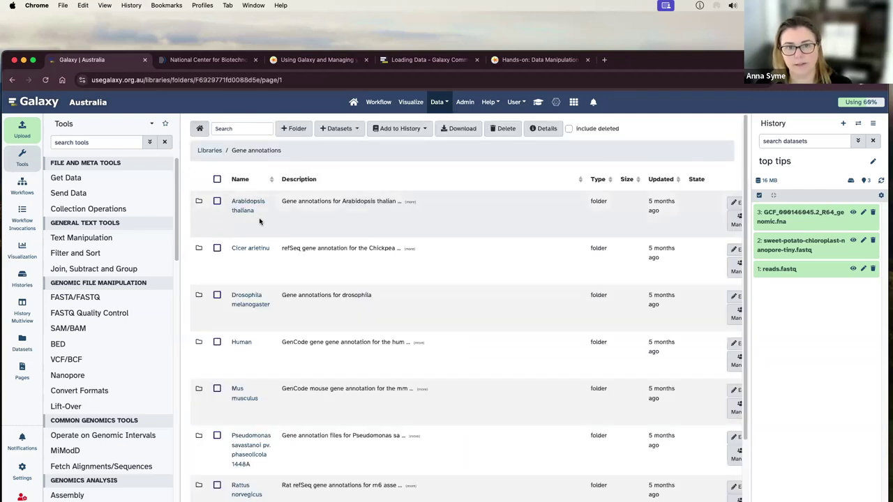
{"action": "left_click", "coordinate": [245, 205]}
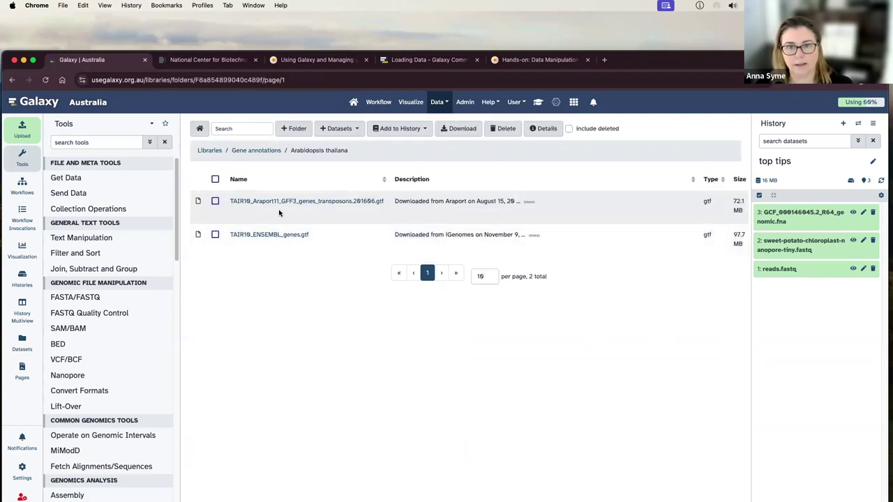
{"action": "left_click", "coordinate": [216, 236]}
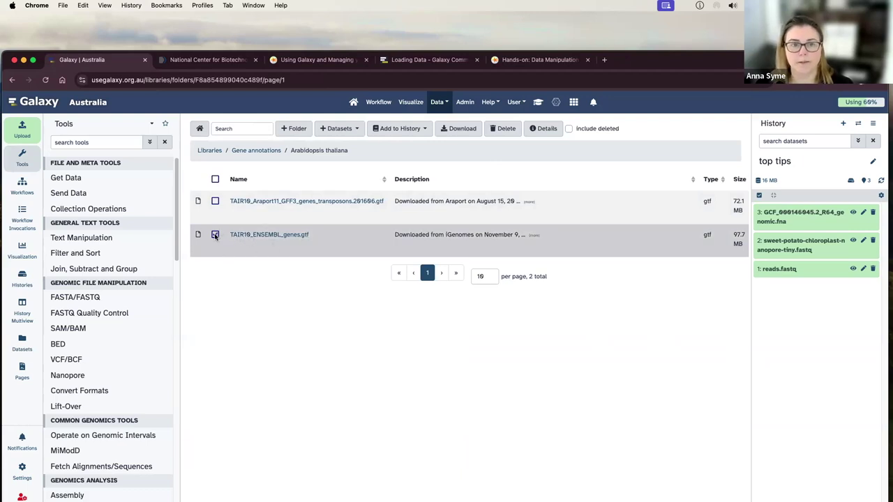
{"action": "left_click", "coordinate": [419, 132]}
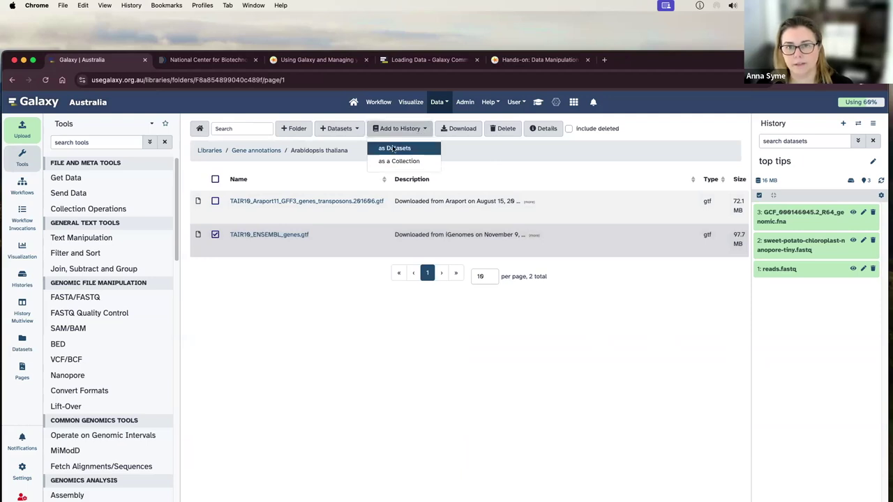
{"action": "left_click", "coordinate": [395, 149]}
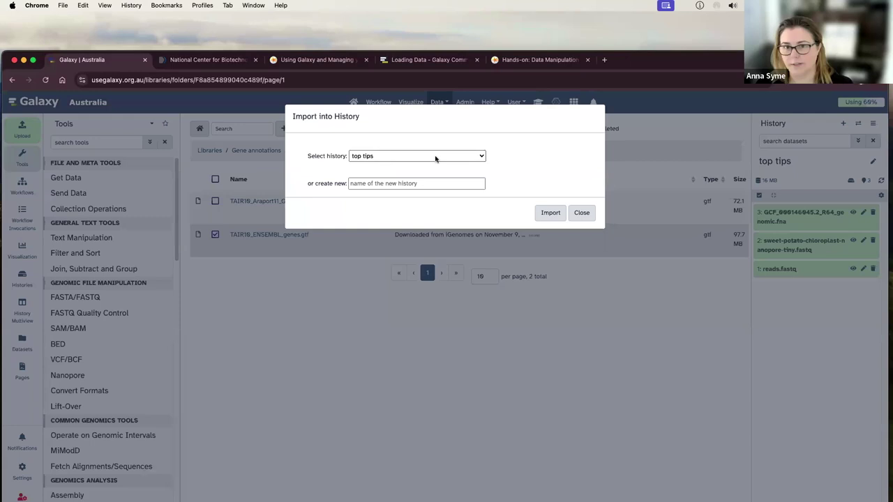
{"action": "left_click", "coordinate": [548, 214]}
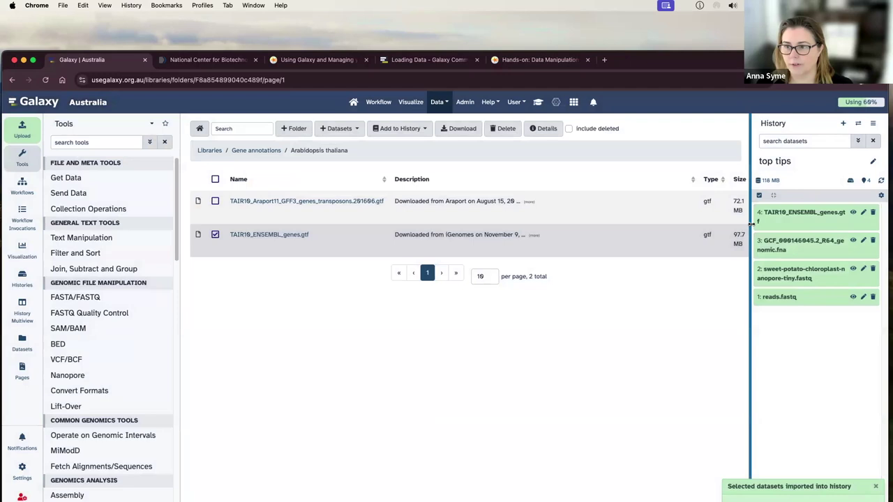
- Widen the history area slightly and view the details and contents of TAIR10_ENSEMBL_genes.gtf
{"action": "left_click_drag", "start_coordinate": [750, 225], "coordinate": [734, 225]}
{"action": "left_click", "coordinate": [827, 215]}
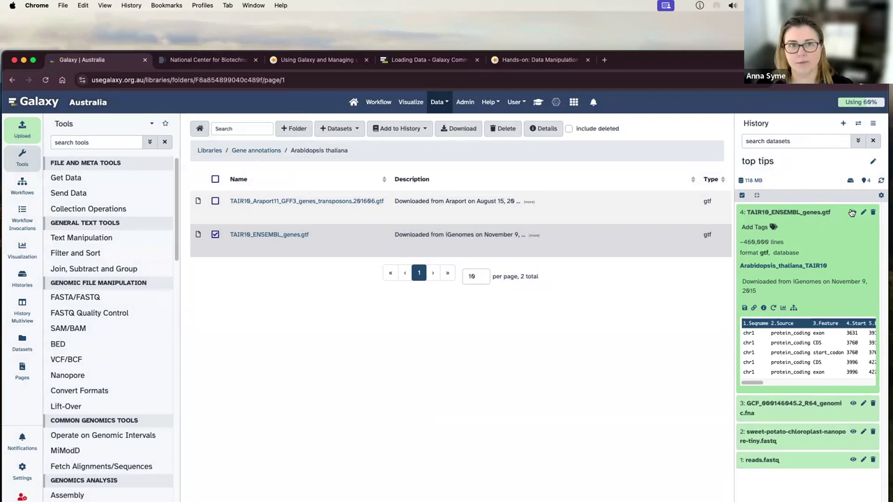
{"action": "left_click", "coordinate": [853, 212]}
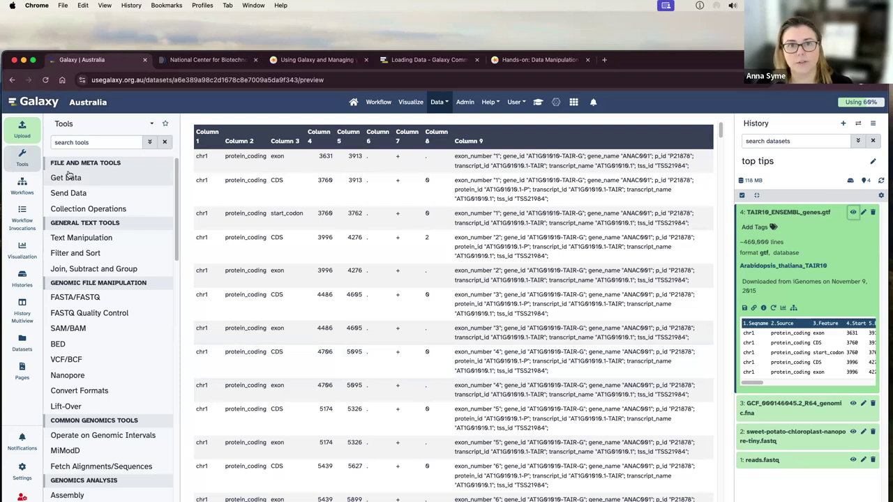
- Switch to the NCBI website and search the SRA database for staphylococcus
{"action": "left_click", "coordinate": [168, 62]}
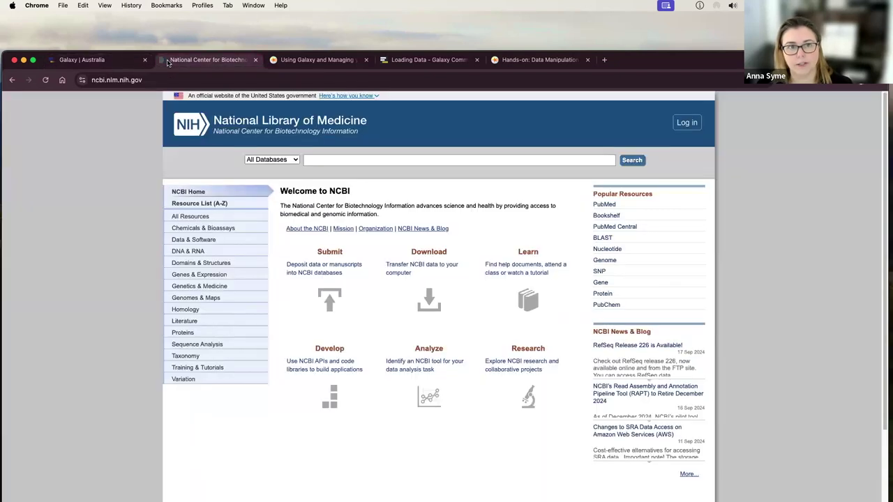
{"action": "left_click", "coordinate": [263, 163]}
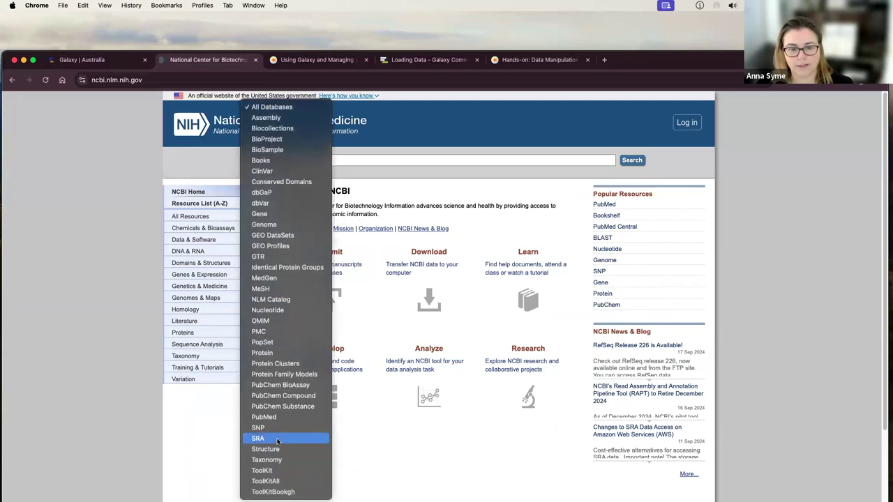
{"action": "left_click", "coordinate": [277, 439]}
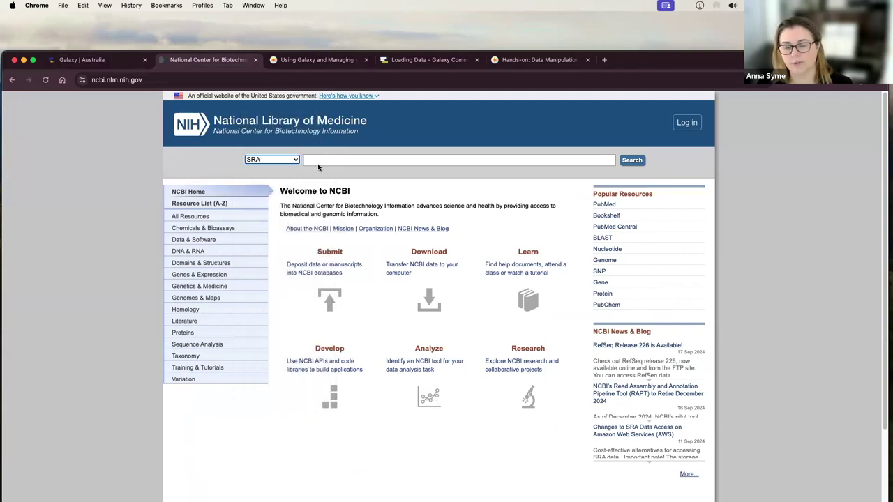
{"action": "left_click", "coordinate": [318, 160]}
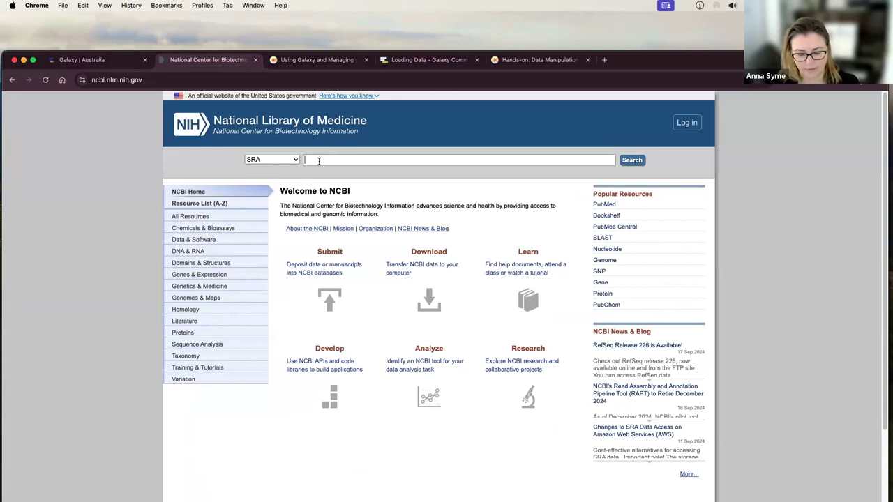
{"action": "type", "text": "sta"}
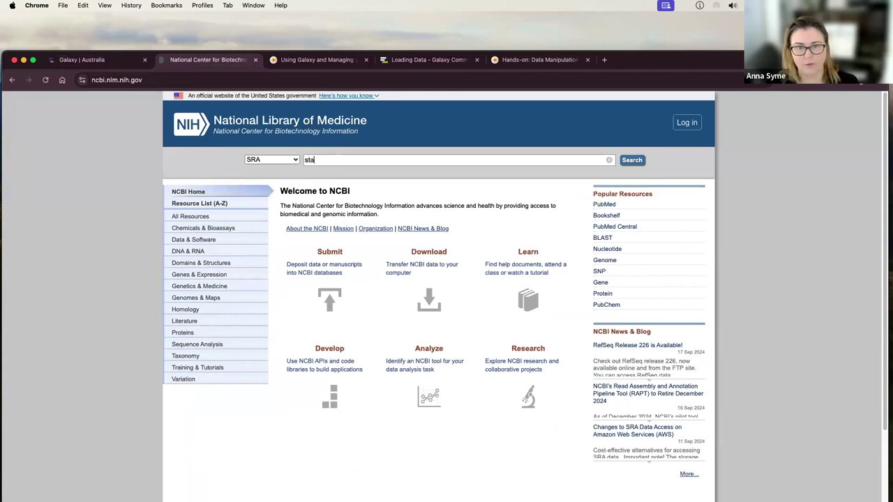
{"action": "type", "text": "phylococc"}
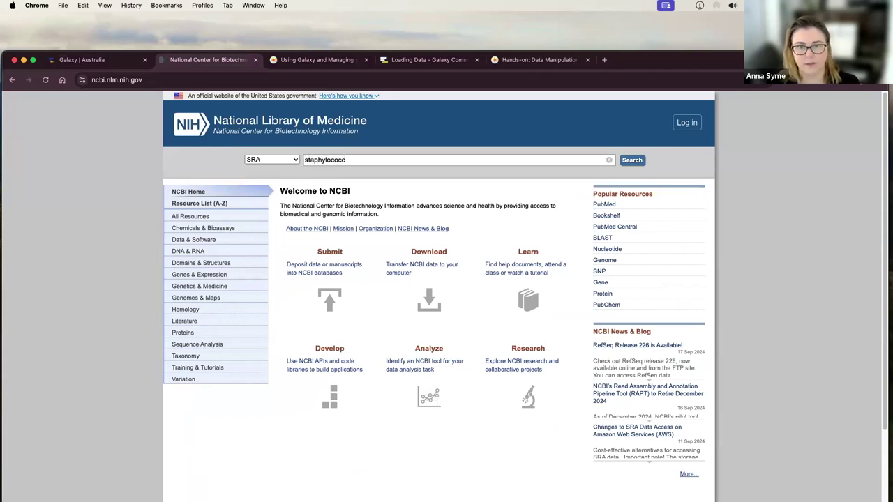
{"action": "type", "text": "us"}
{"action": "key", "text": "Return"}
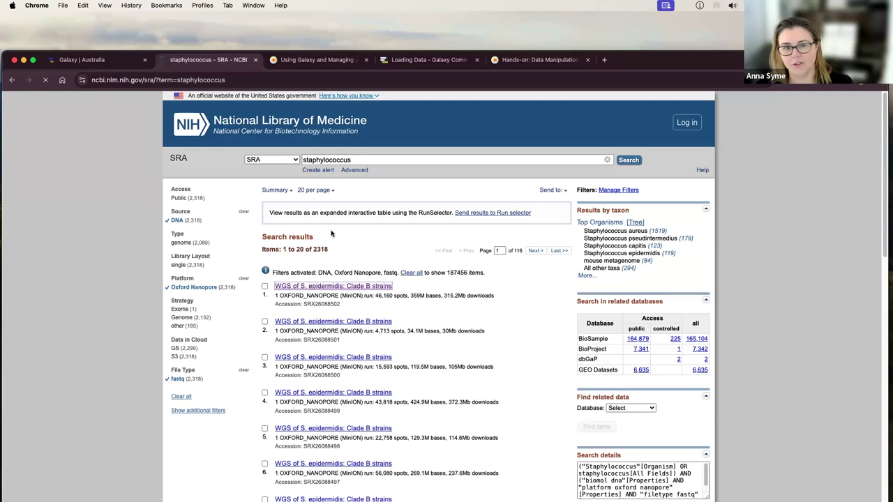
- Open the first search result, WGS of S. epidermidis: Clade B strains, and copy its run accession SRR30669822
{"action": "left_click", "coordinate": [309, 287]}
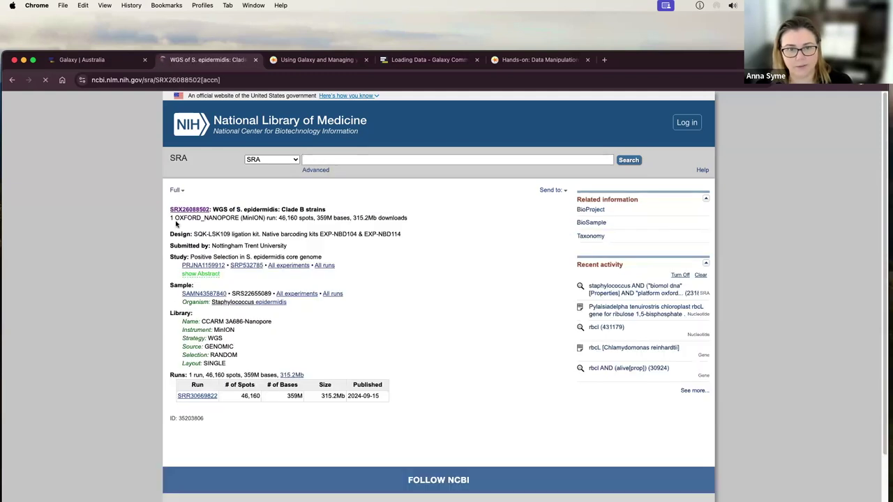
{"action": "right_click", "coordinate": [194, 398]}
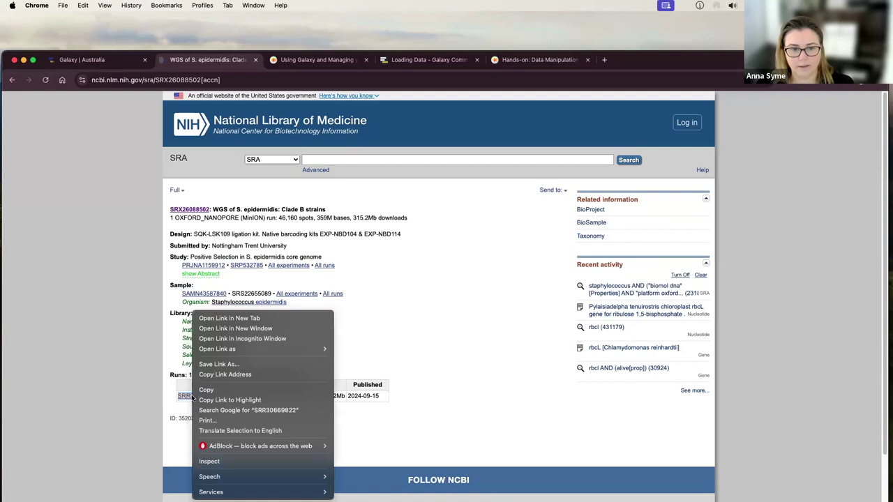
{"action": "left_click", "coordinate": [235, 389]}
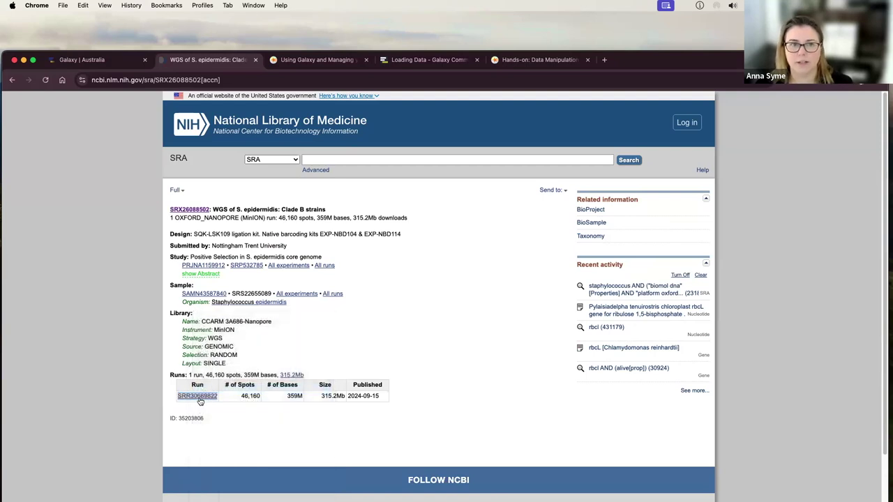
- Switch to Galaxy Australia and run Faster Download and Extract Reads in FASTQ with the copied SRR accession SRR30669822
{"action": "left_click", "coordinate": [98, 60]}
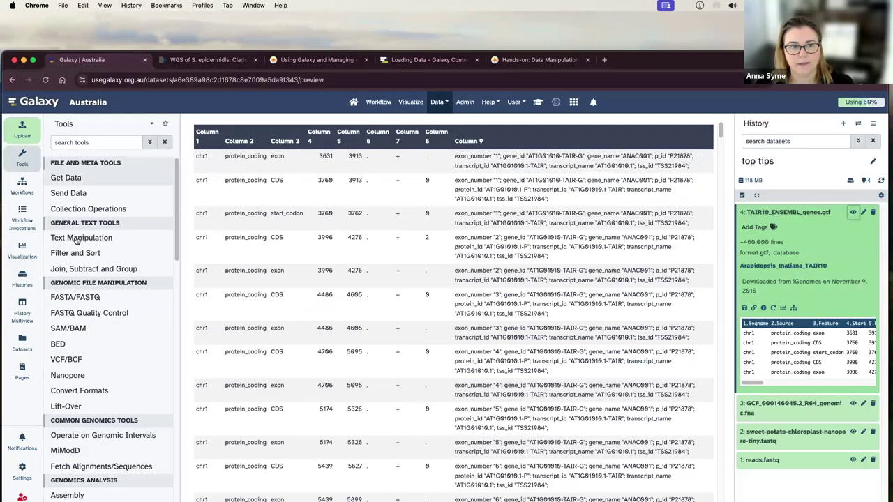
{"action": "left_click", "coordinate": [82, 142]}
{"action": "type", "text": "faster"}
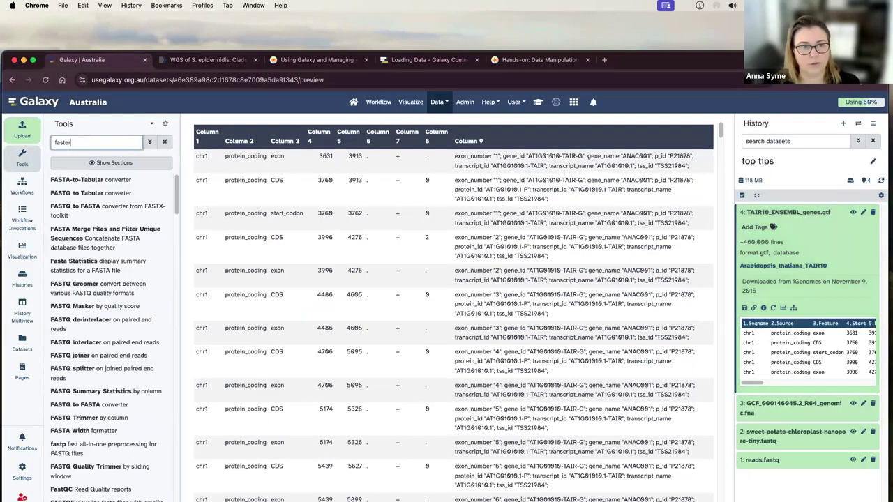
{"action": "left_click", "coordinate": [87, 185]}
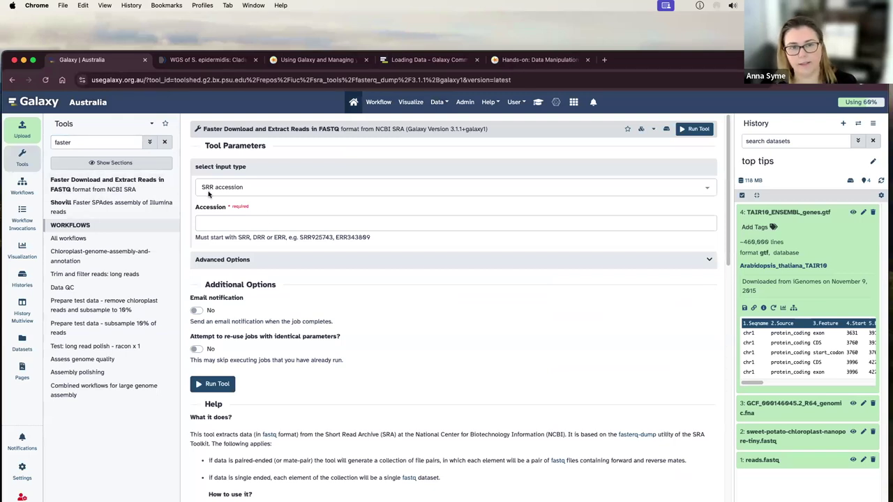
{"action": "left_click", "coordinate": [209, 221]}
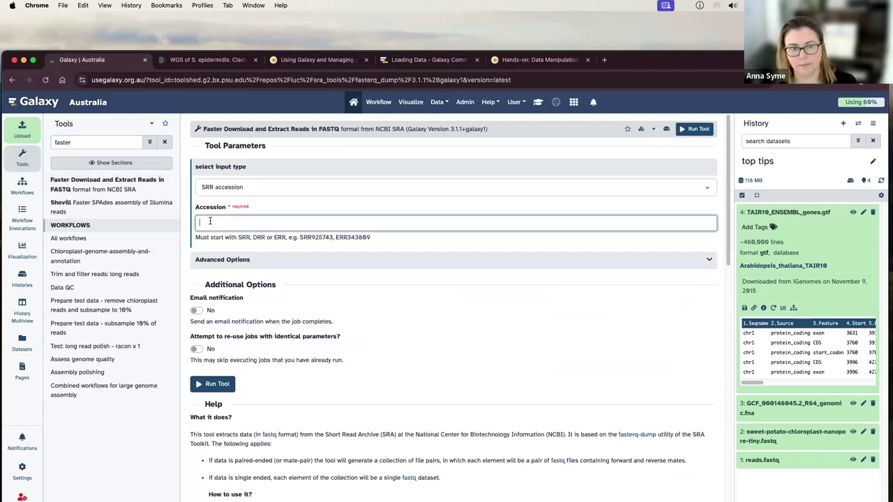
{"action": "key", "text": "super+v"}
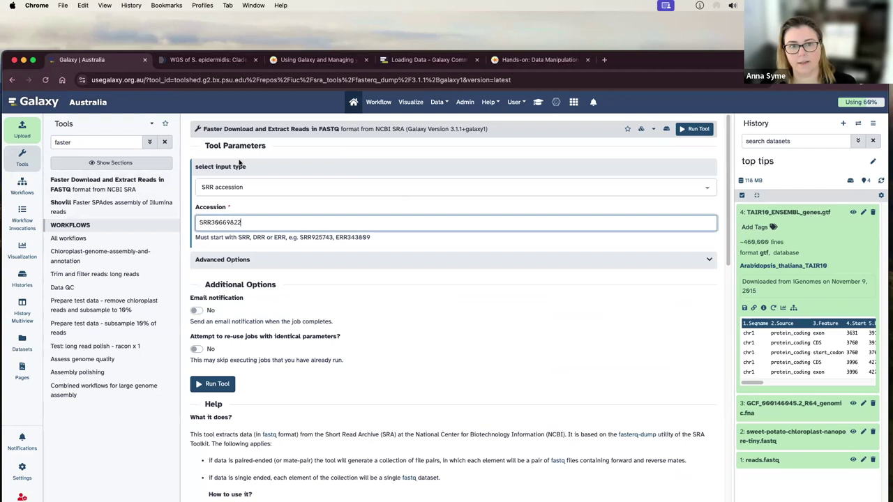
{"action": "left_click", "coordinate": [215, 384]}
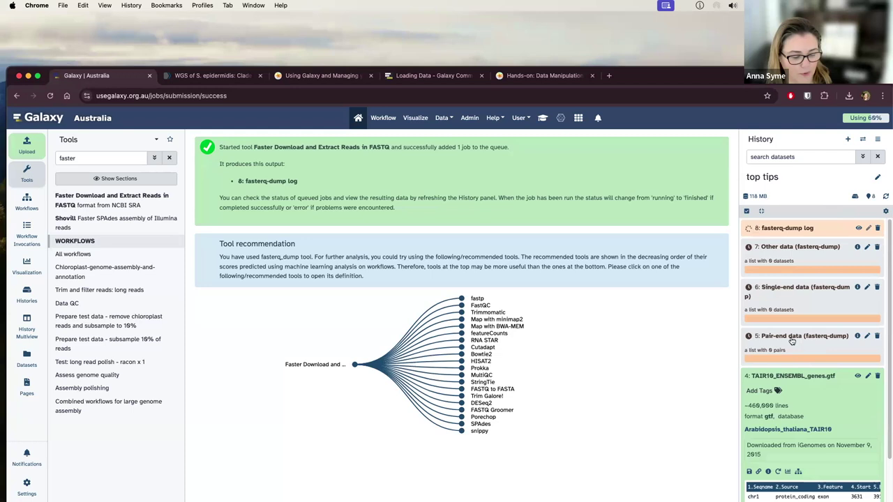
- Rename the reads.fastq dataset in the top tips history to Koala_ref223_reads.fastq and save its attributes
{"action": "scroll", "coordinate": [792, 340], "scroll_direction": "down", "scroll_amount": 3}
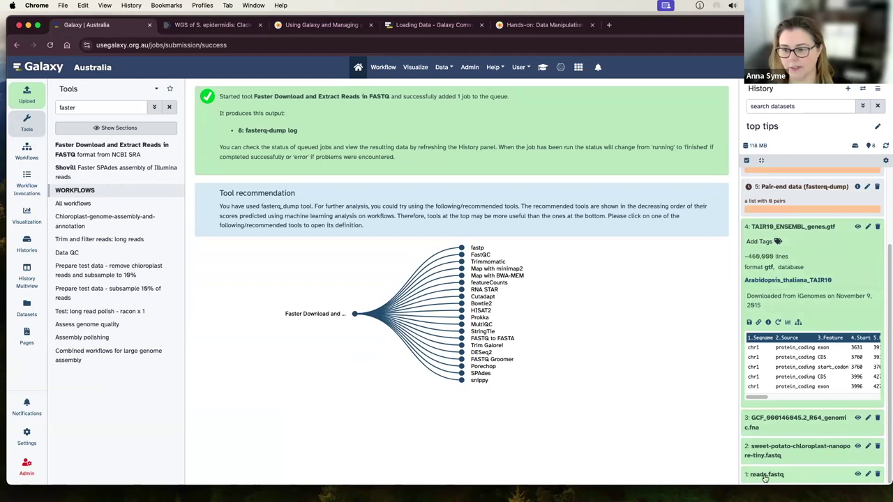
{"action": "left_click", "coordinate": [767, 476]}
{"action": "scroll", "coordinate": [795, 349], "scroll_direction": "down", "scroll_amount": 3}
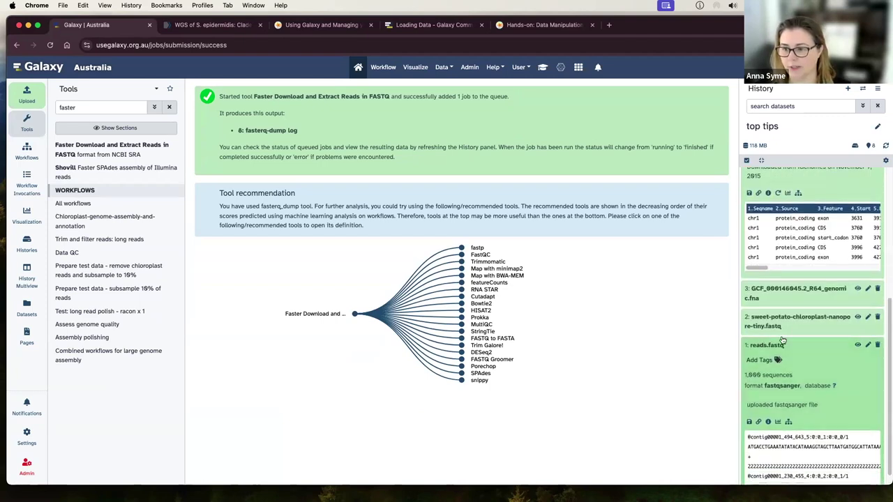
{"action": "left_click", "coordinate": [868, 344]}
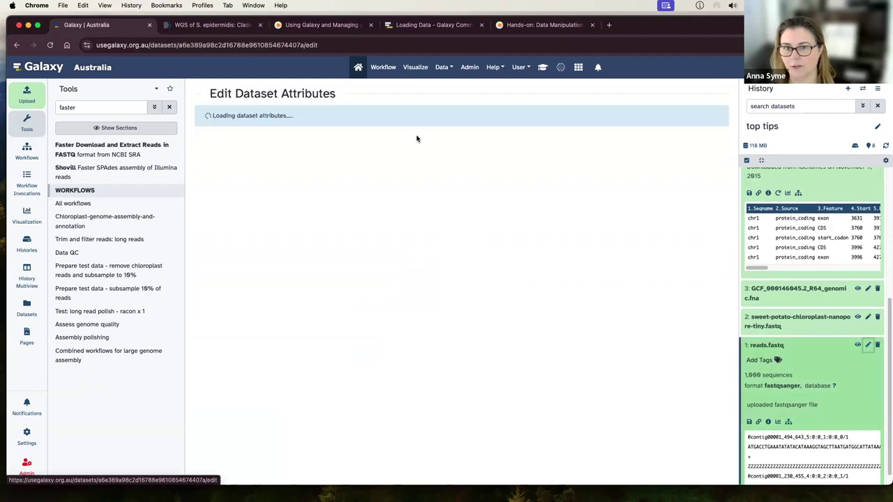
{"action": "left_click", "coordinate": [243, 149]}
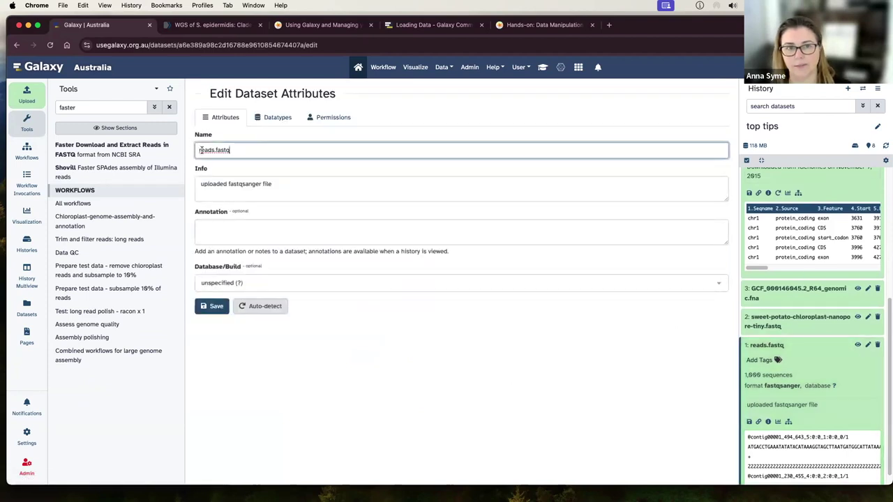
{"action": "left_click", "coordinate": [196, 150]}
{"action": "type", "text": "Koala"}
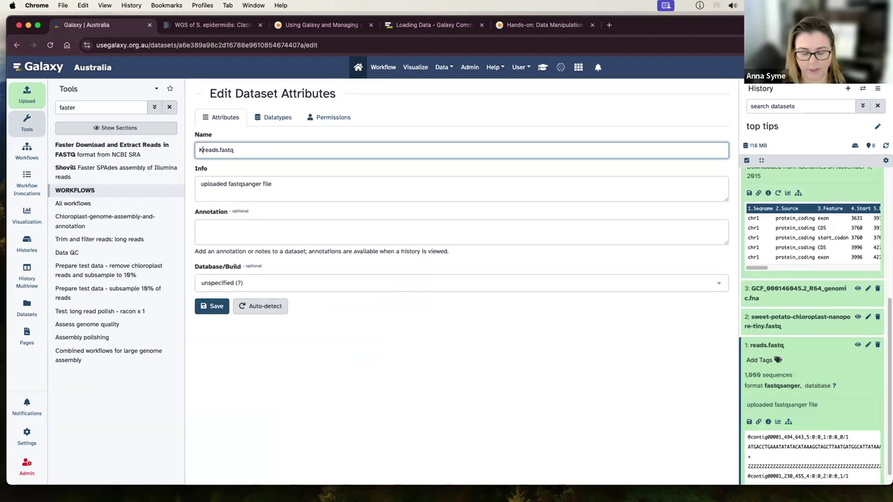
{"action": "type", "text": "_ref"}
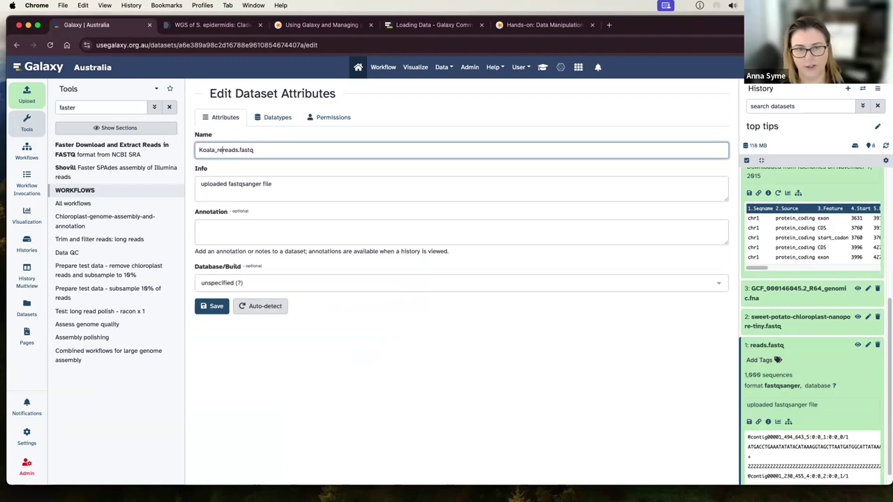
{"action": "type", "text": "223_"}
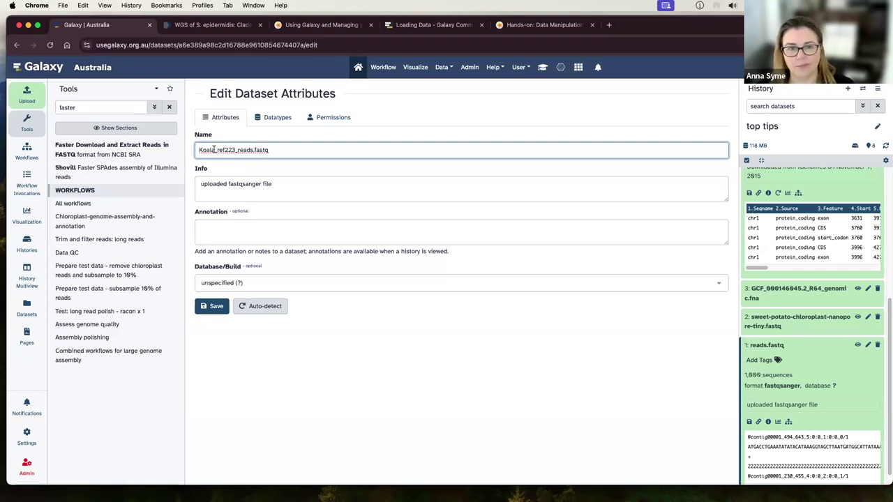
{"action": "left_click", "coordinate": [211, 308]}
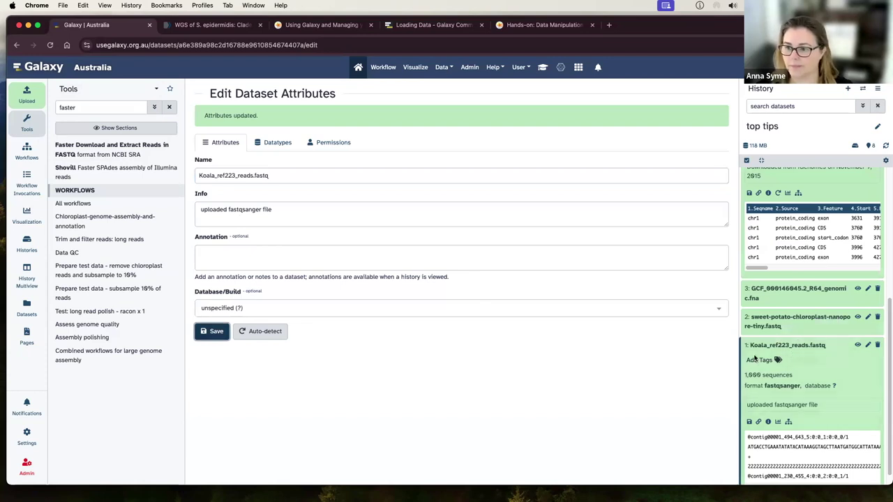
- Widen the history area and collapse the details of Koala_ref223_reads.fastq and TAIR10_ENSEMBL_genes.gtf
{"action": "left_click_drag", "start_coordinate": [739, 358], "coordinate": [693, 356]}
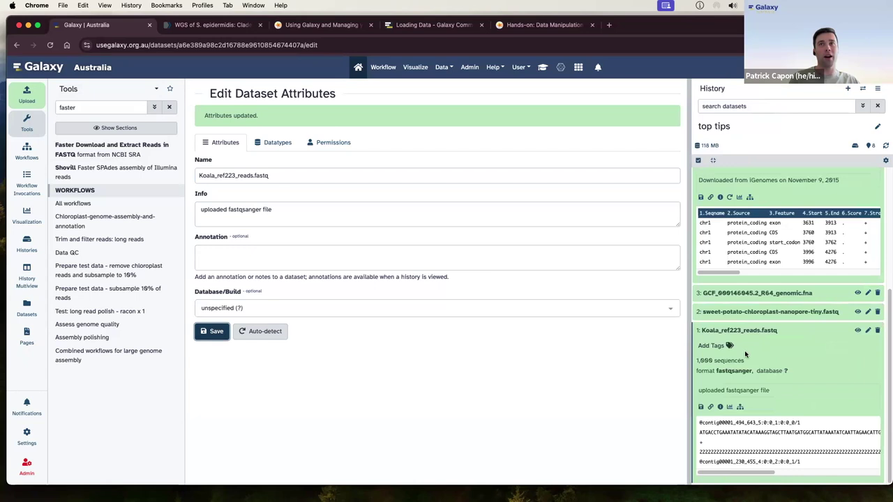
{"action": "left_click", "coordinate": [779, 334]}
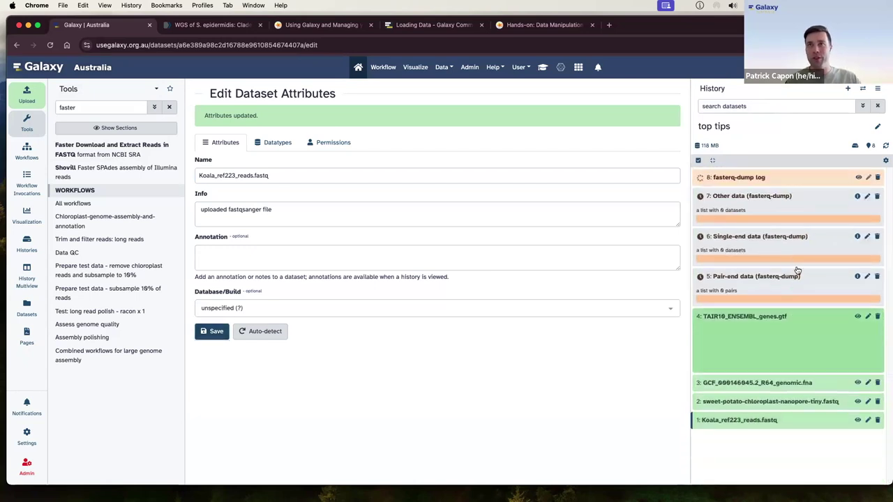
{"action": "left_click", "coordinate": [816, 314]}
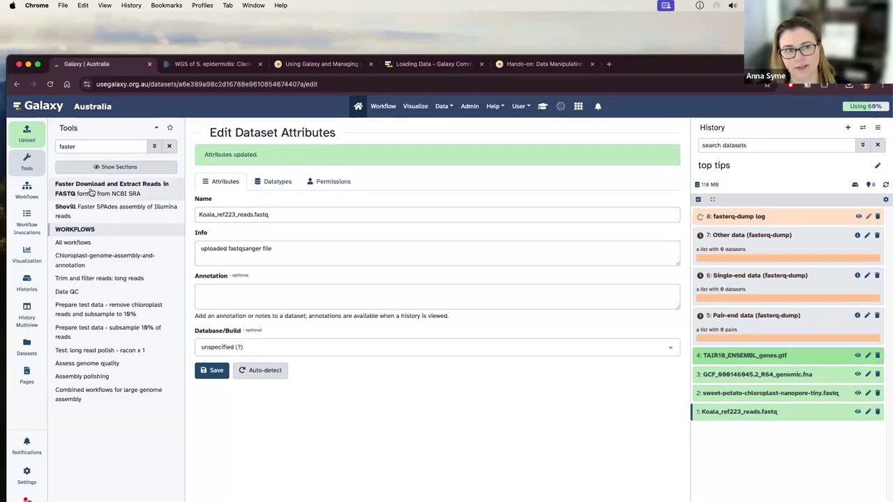
- Review the Faster Download and Extract Reads in FASTQ form and the local file chooser for uploads without adding a file
{"action": "left_click", "coordinate": [68, 189]}
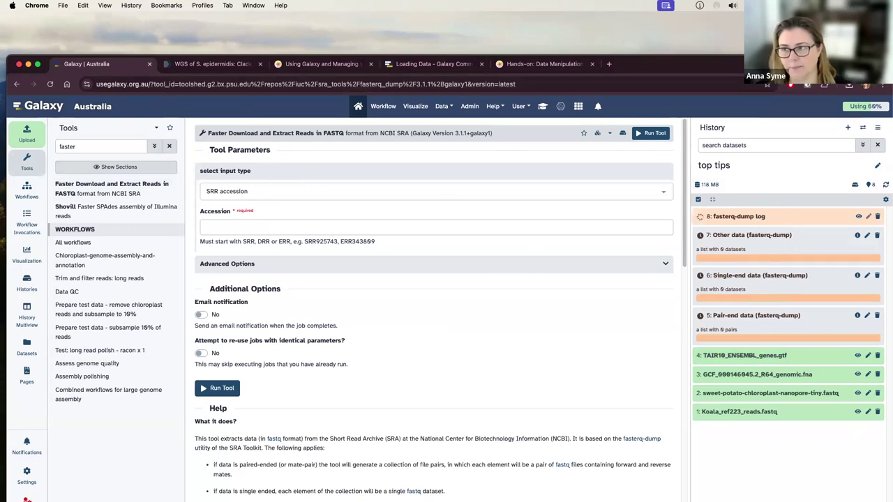
{"action": "left_click_drag", "start_coordinate": [60, 69], "coordinate": [60, 61]}
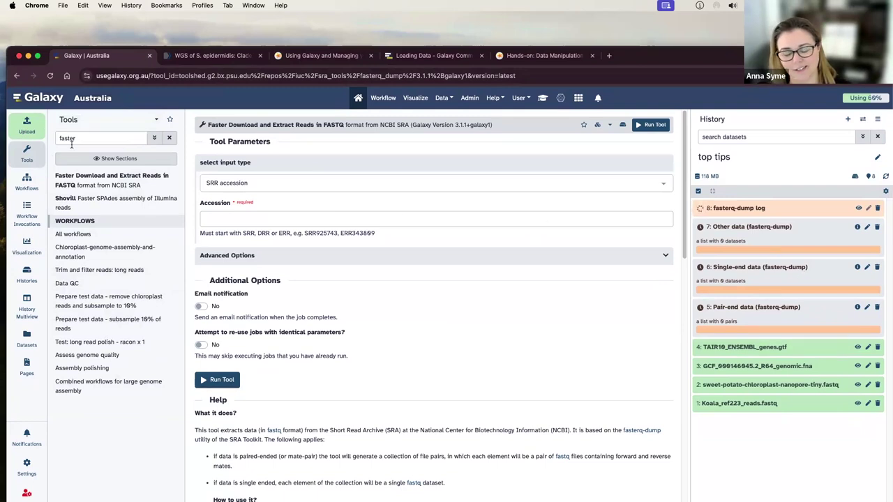
{"action": "left_click", "coordinate": [27, 129]}
{"action": "left_click", "coordinate": [357, 338]}
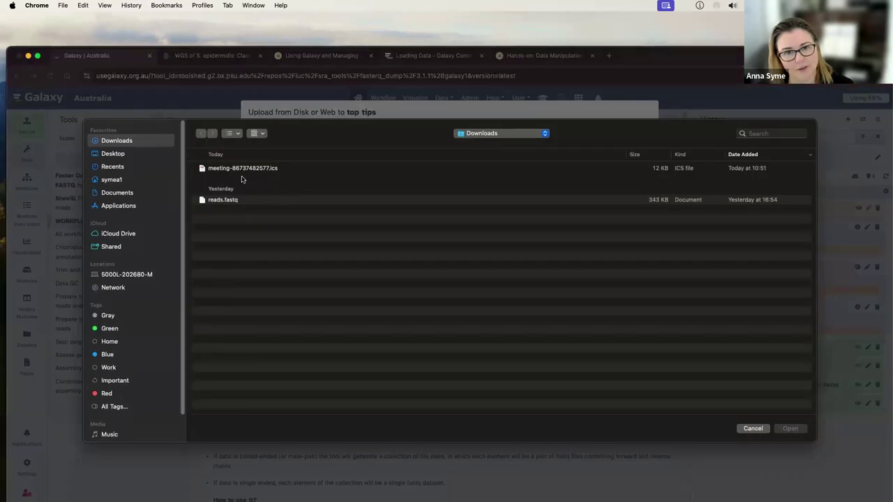
{"action": "left_click", "coordinate": [740, 428]}
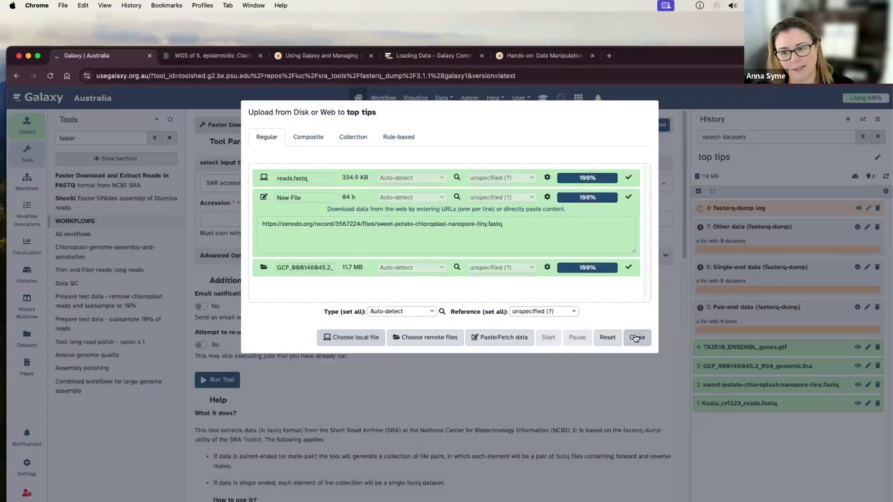
{"action": "key", "text": "Escape"}
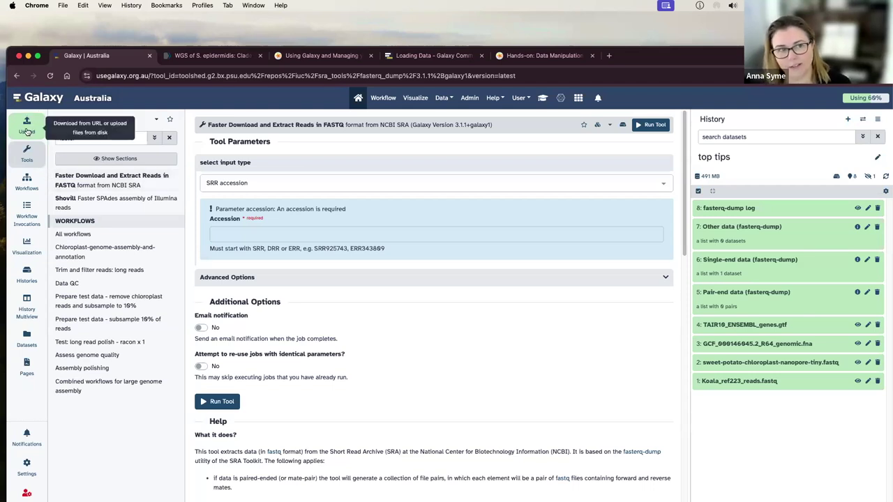
- Review the upload options for the top tips history and view the list of shared data libraries
{"action": "left_click", "coordinate": [27, 130]}
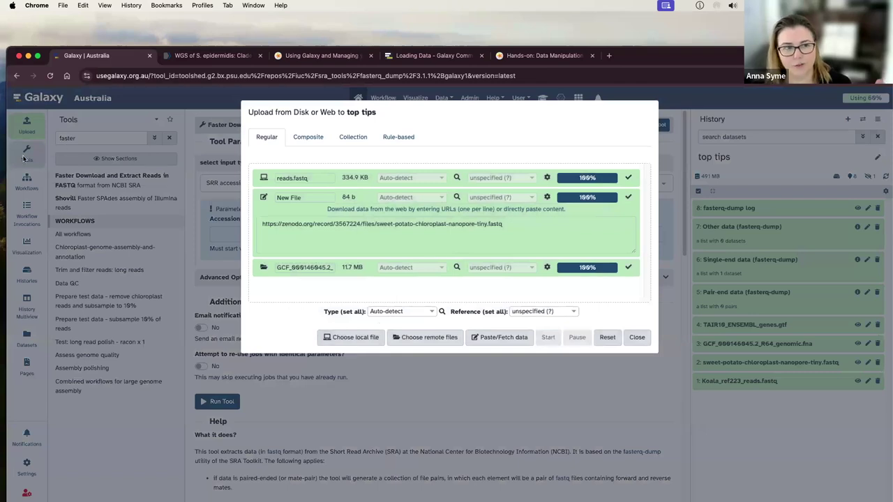
{"action": "left_click", "coordinate": [637, 337]}
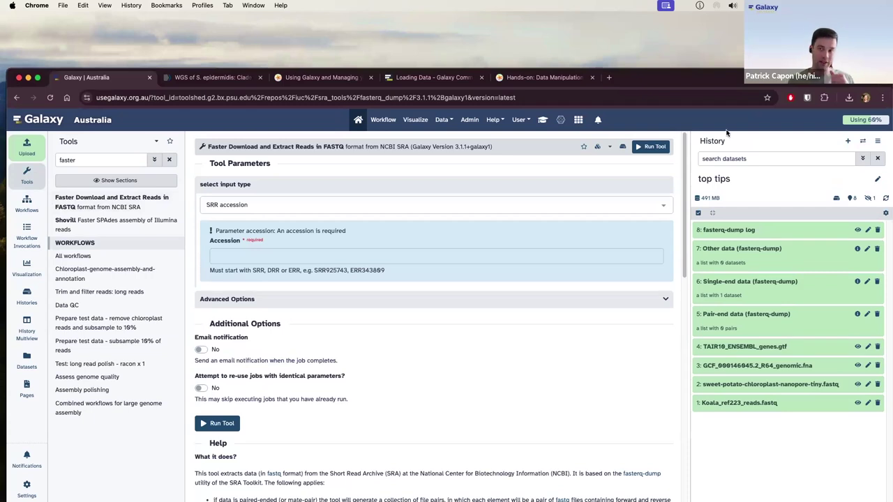
{"action": "left_click", "coordinate": [447, 120]}
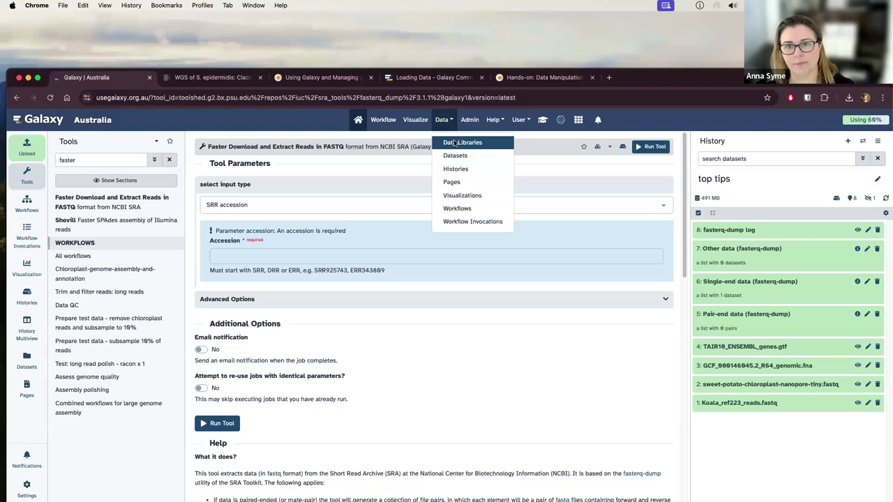
{"action": "left_click", "coordinate": [453, 143]}
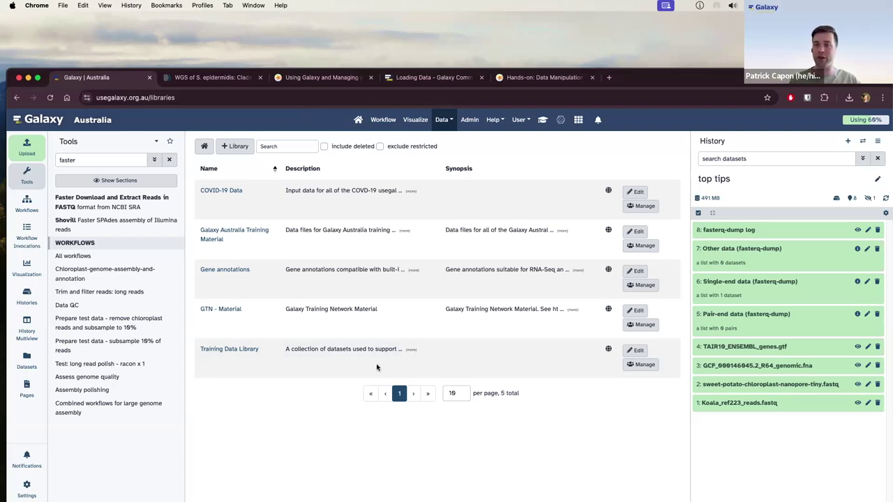
- Try to choose reads.fastq from the Downloads folder as a local upload, cancelling the selection
{"action": "left_click", "coordinate": [26, 147]}
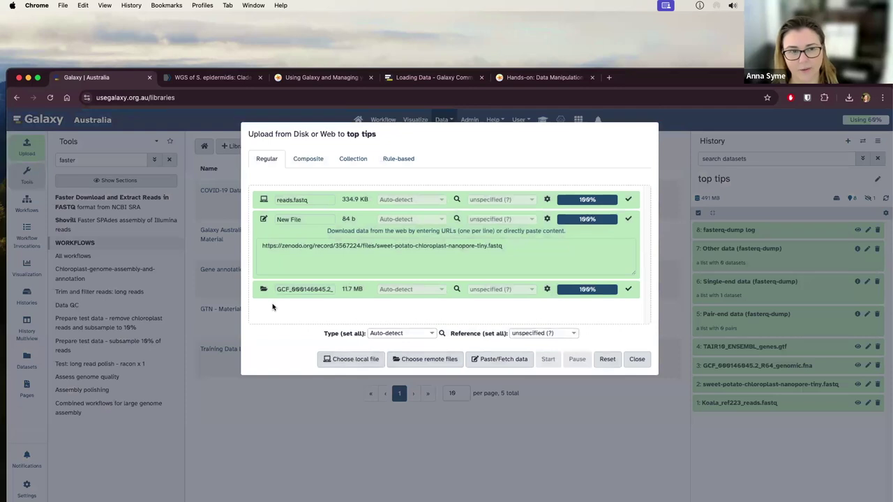
{"action": "left_click", "coordinate": [355, 360]}
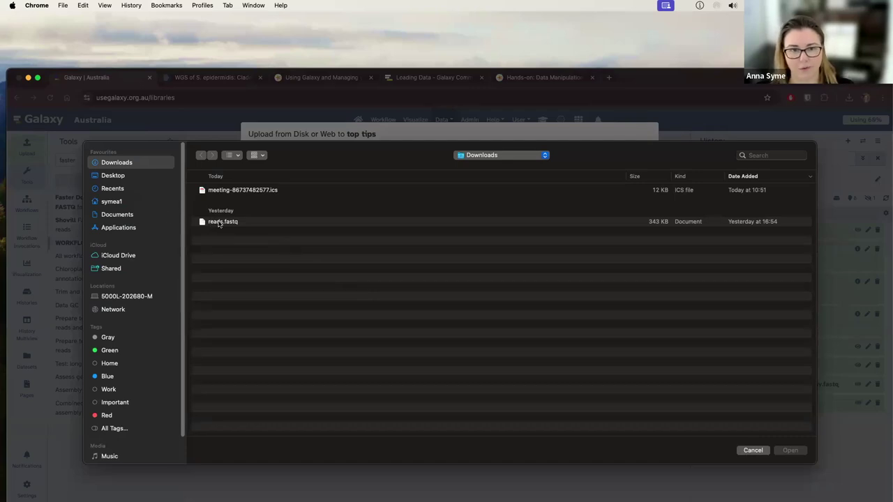
{"action": "left_click", "coordinate": [220, 222]}
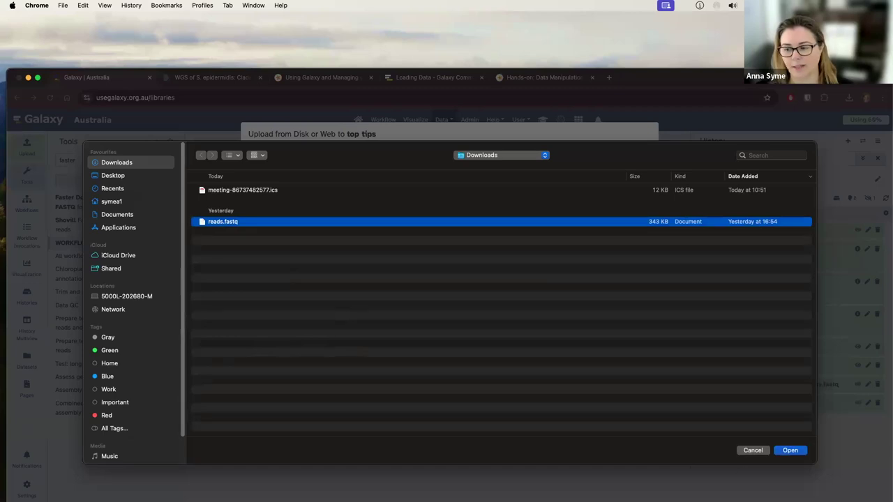
{"action": "left_click", "coordinate": [753, 450]}
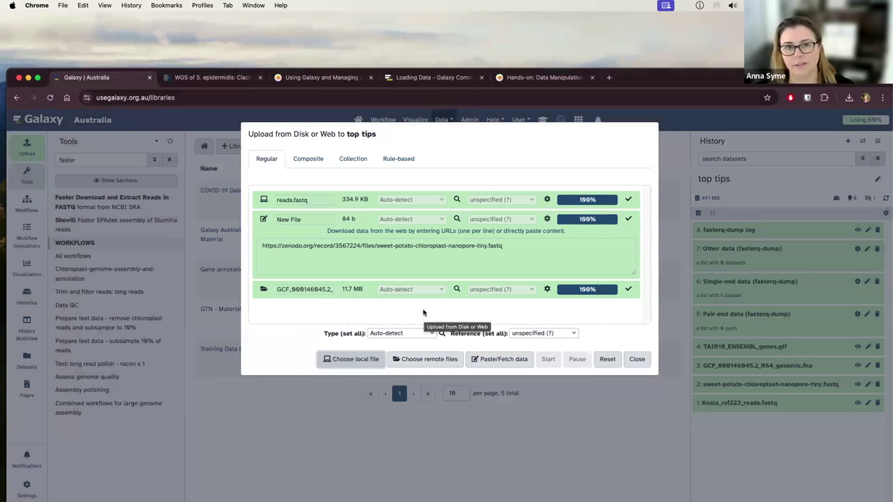
- Examine the Galaxy Training page Using Galaxy and Managing your Data and the Galaxy Community Hub's Loading Data page
{"action": "left_click", "coordinate": [288, 78]}
{"action": "scroll", "coordinate": [319, 189], "scroll_direction": "up", "scroll_amount": 5}
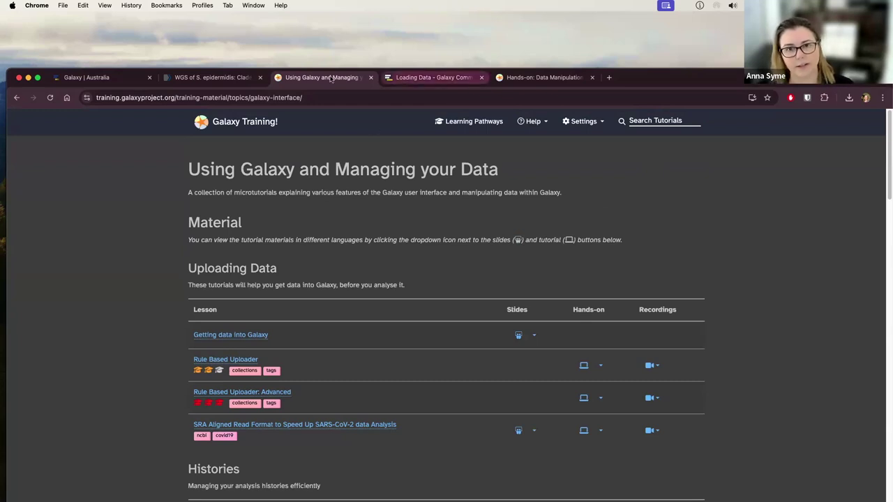
{"action": "left_click", "coordinate": [417, 80]}
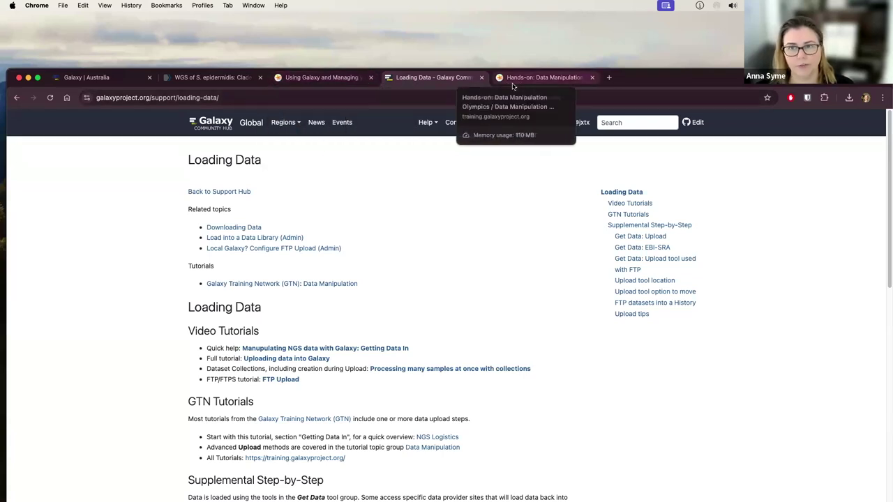
{"action": "left_click", "coordinate": [311, 80]}
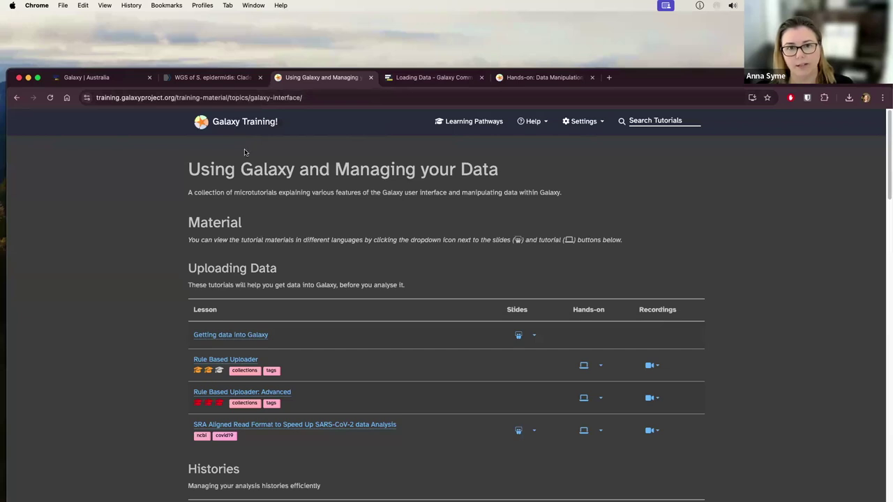
{"action": "left_click_drag", "start_coordinate": [189, 170], "coordinate": [498, 171]}
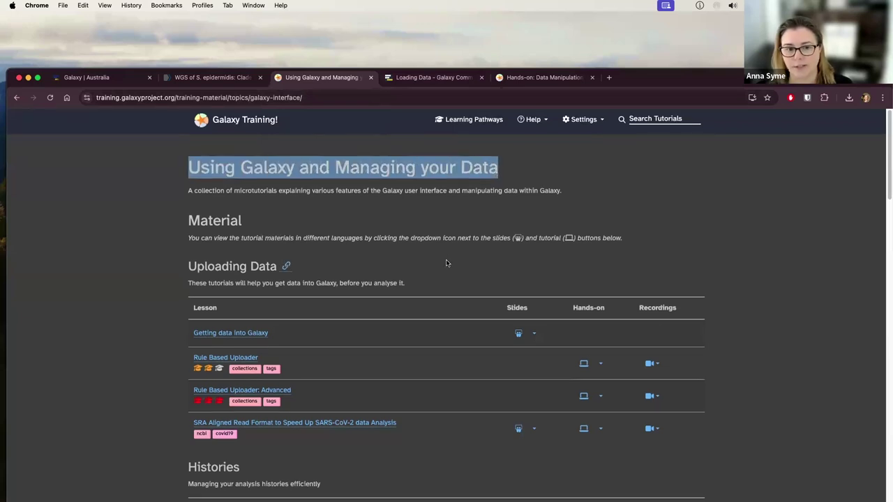
{"action": "scroll", "coordinate": [446, 261], "scroll_direction": "down", "scroll_amount": 1}
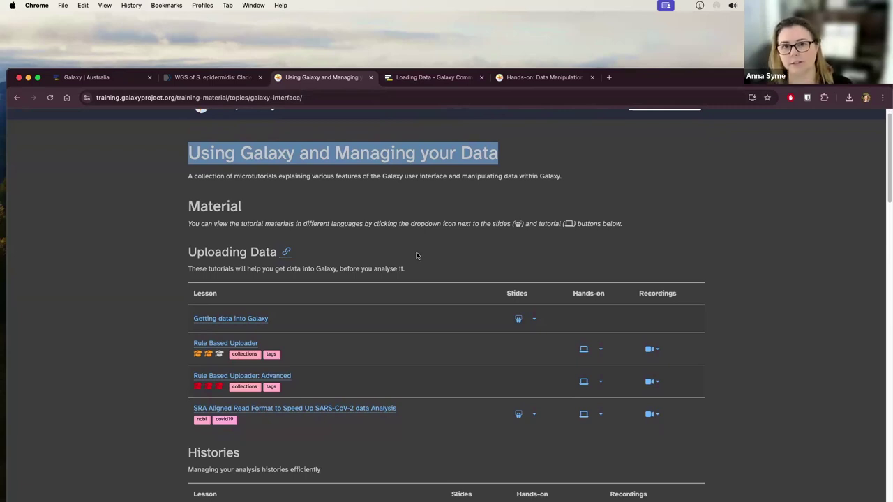
{"action": "scroll", "coordinate": [440, 265], "scroll_direction": "down", "scroll_amount": 1}
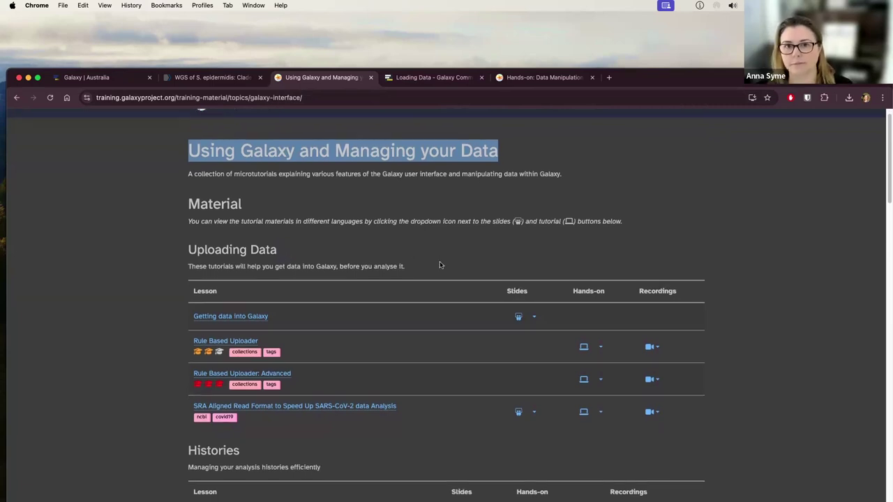
{"action": "left_click", "coordinate": [441, 201]}
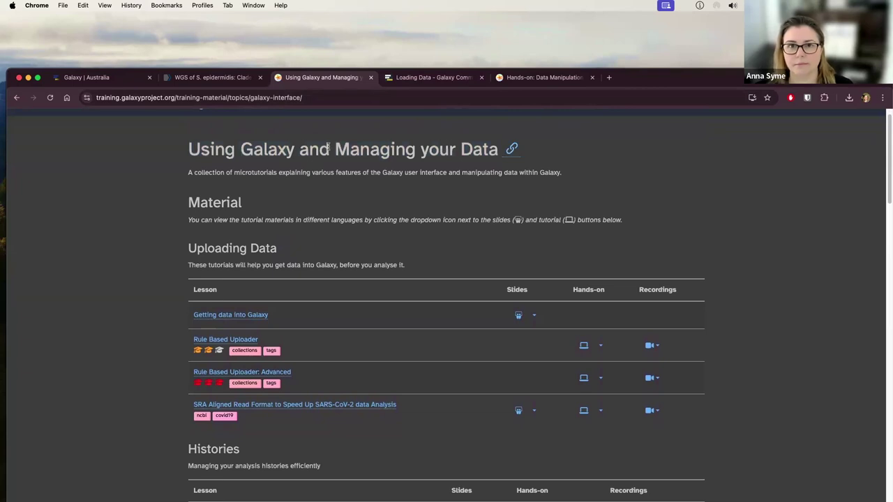